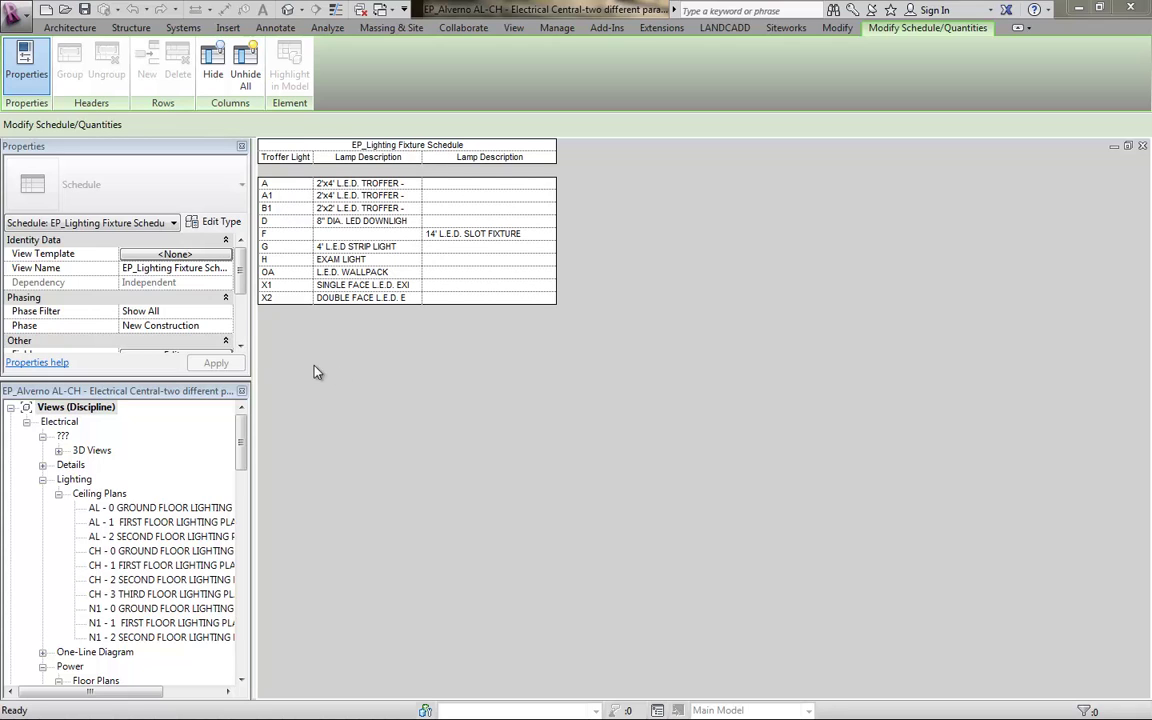
- Review the EP_Lighting Fixture Schedule's field settings and close them without changes
{"action": "left_click_drag", "start_coordinate": [243, 442], "coordinate": [243, 490]}
{"action": "key", "text": "Home"}
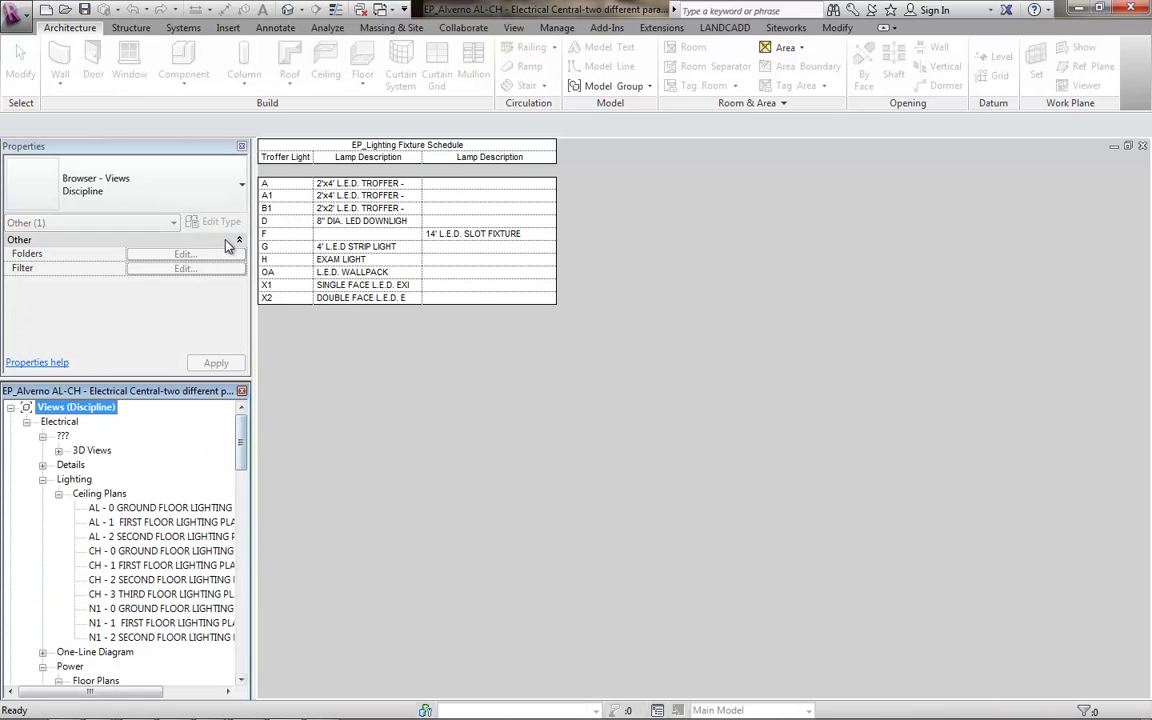
{"action": "left_click", "coordinate": [205, 310]}
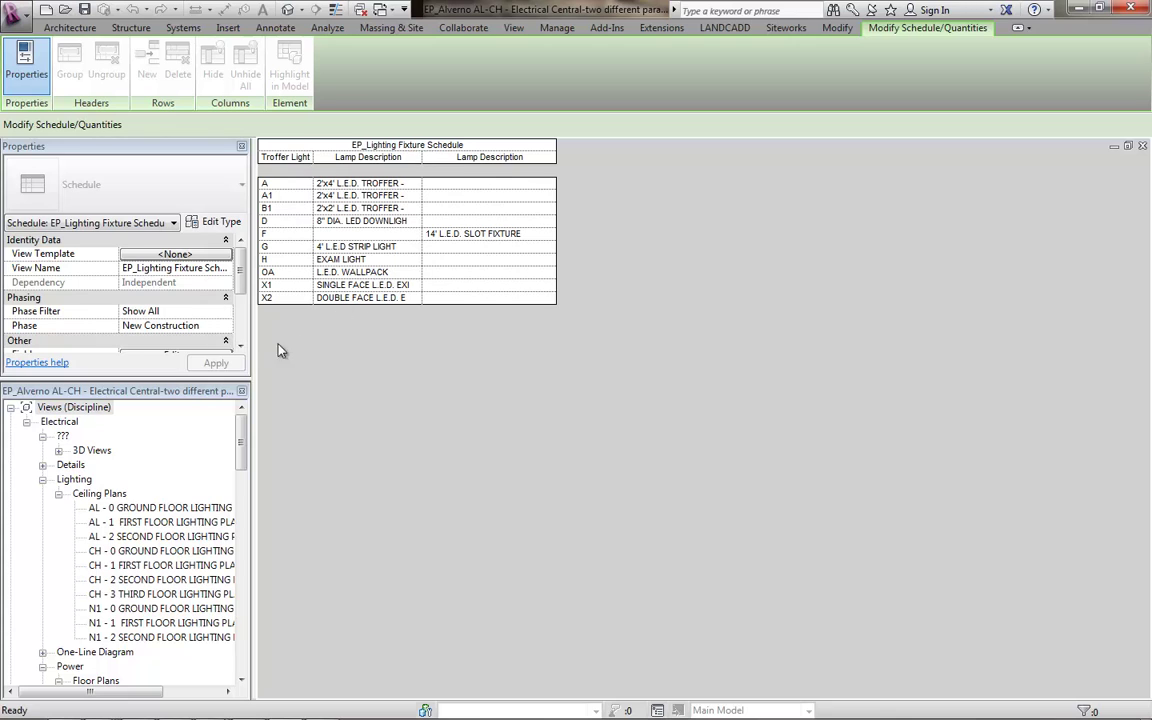
{"action": "scroll", "coordinate": [238, 300], "scroll_direction": "down", "scroll_amount": 2}
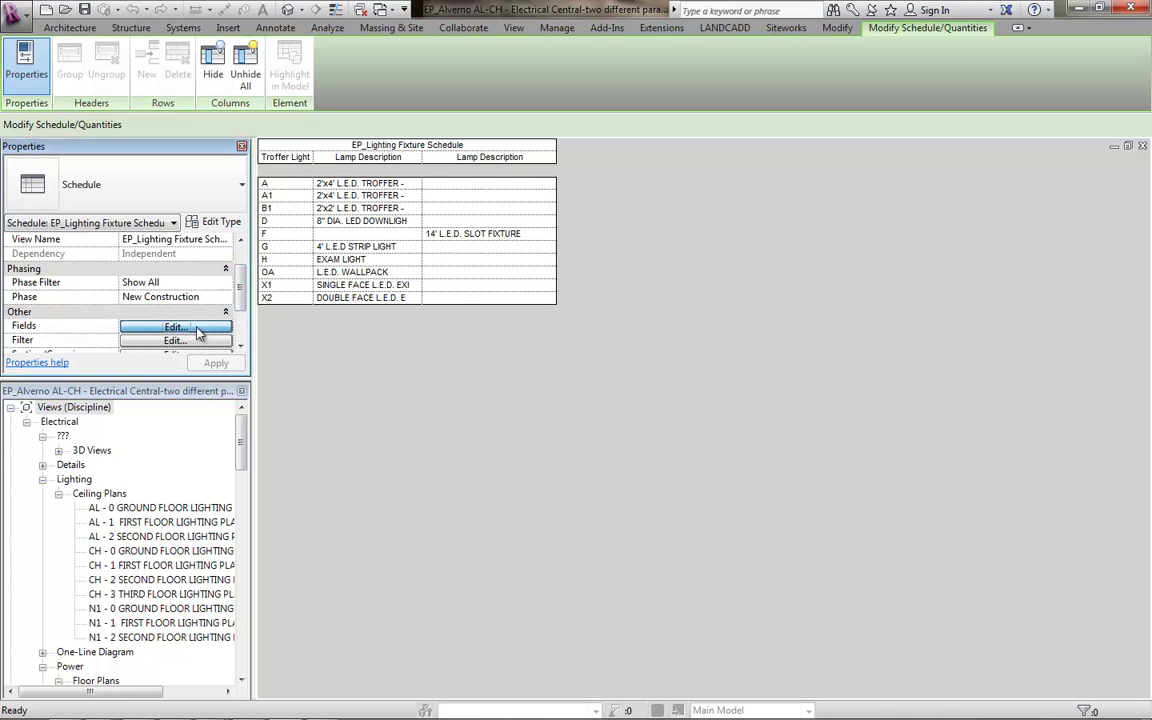
{"action": "left_click", "coordinate": [200, 324]}
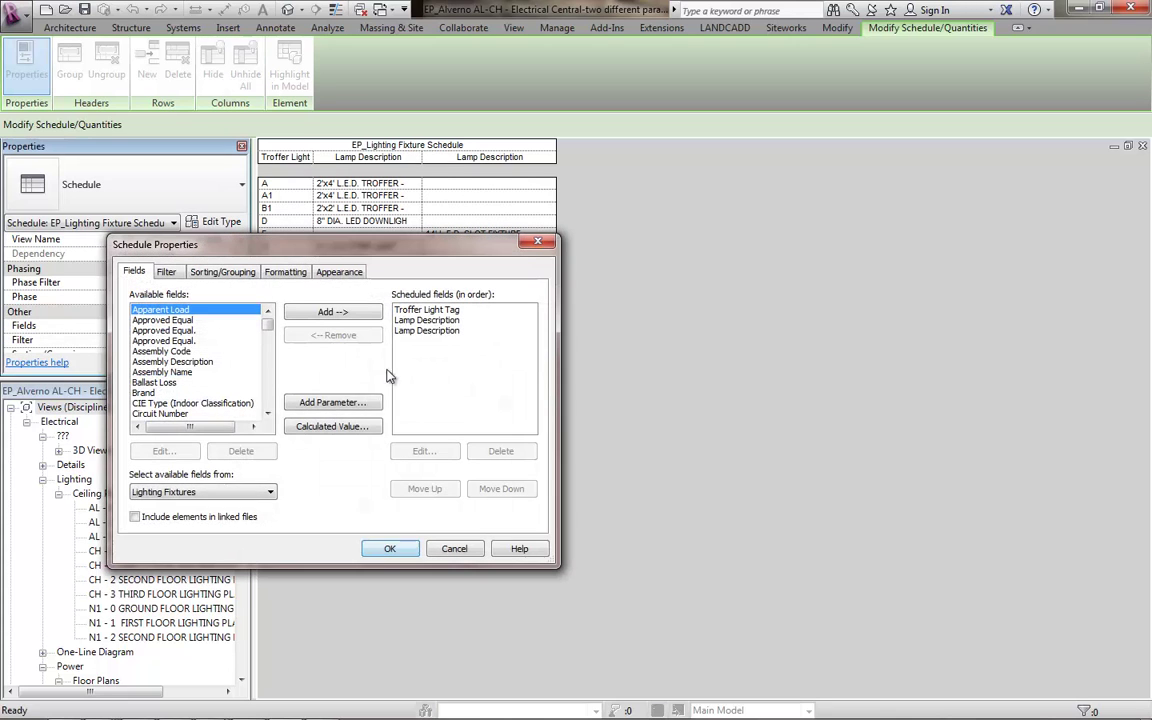
{"action": "left_click", "coordinate": [268, 338]}
{"action": "left_click_drag", "start_coordinate": [268, 338], "coordinate": [266, 356]}
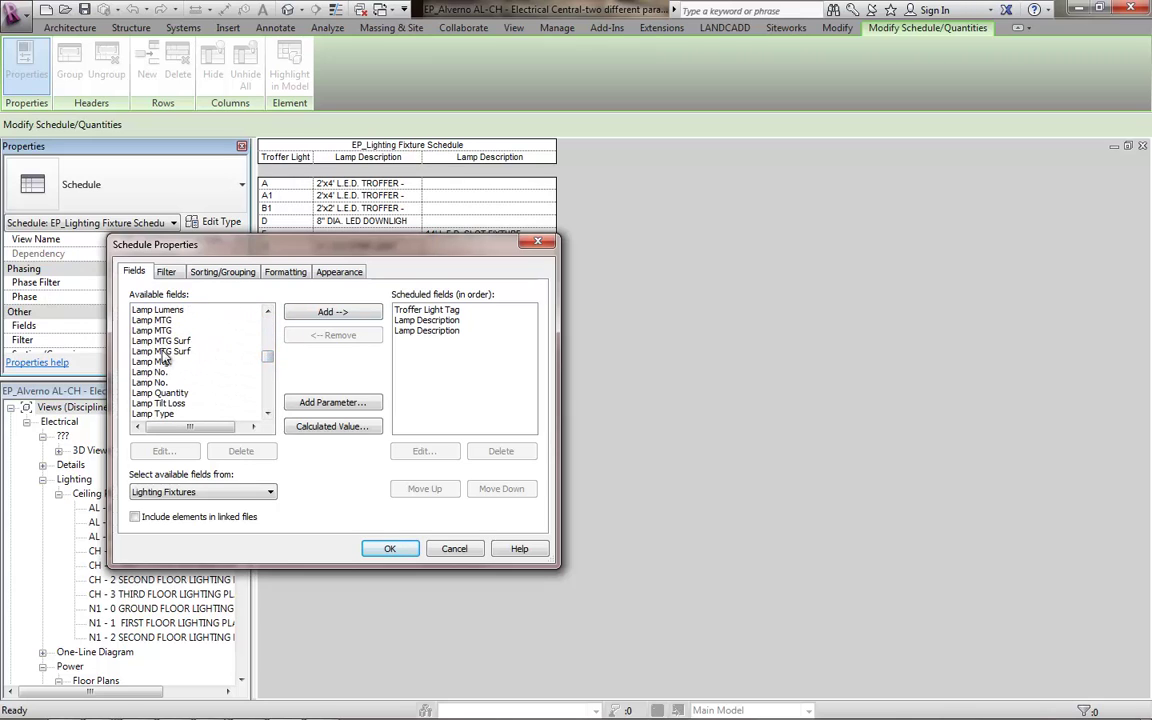
{"action": "left_click", "coordinate": [452, 549]}
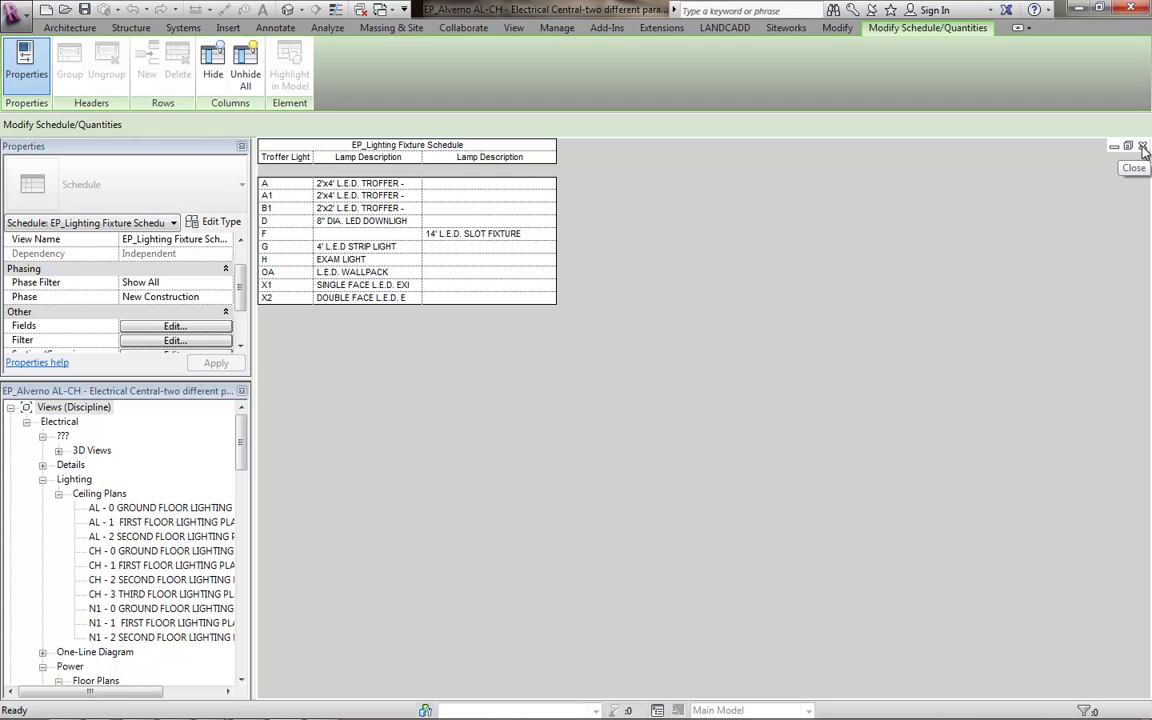
- Close the EP_Lighting Fixture Schedule and select the N1 - 0 Ground Floor Power and Systems plan
{"action": "left_click", "coordinate": [1143, 149]}
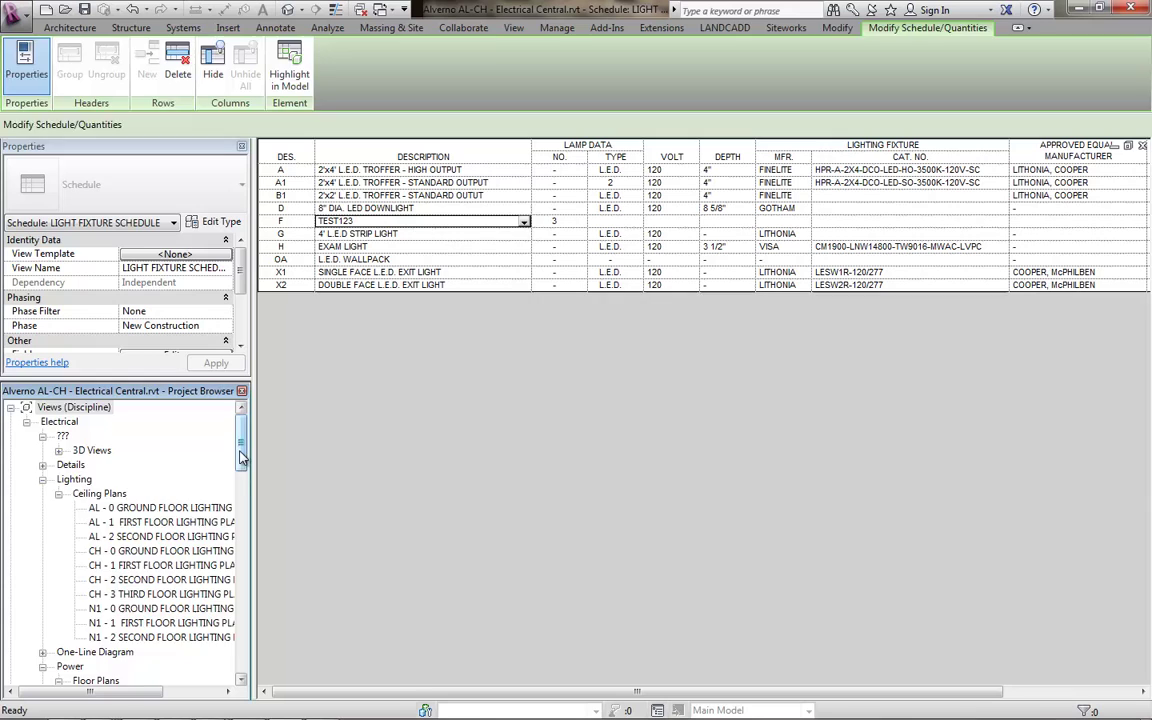
{"action": "left_click_drag", "start_coordinate": [241, 445], "coordinate": [249, 503]}
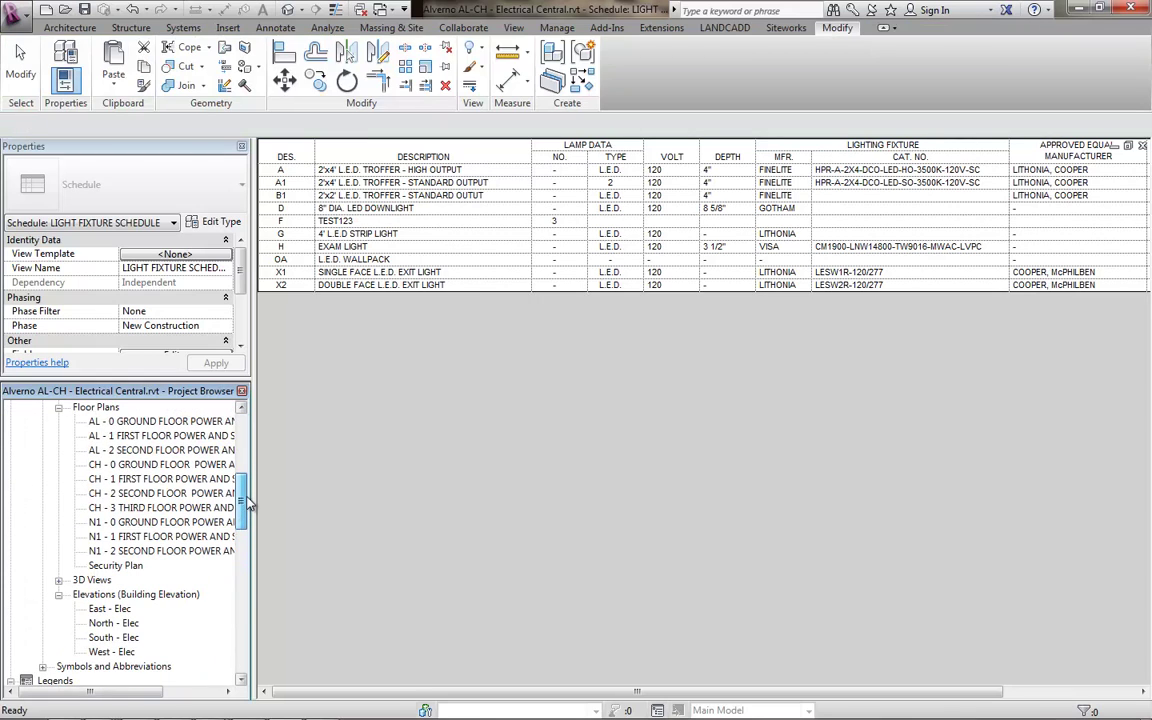
{"action": "left_click", "coordinate": [277, 519]}
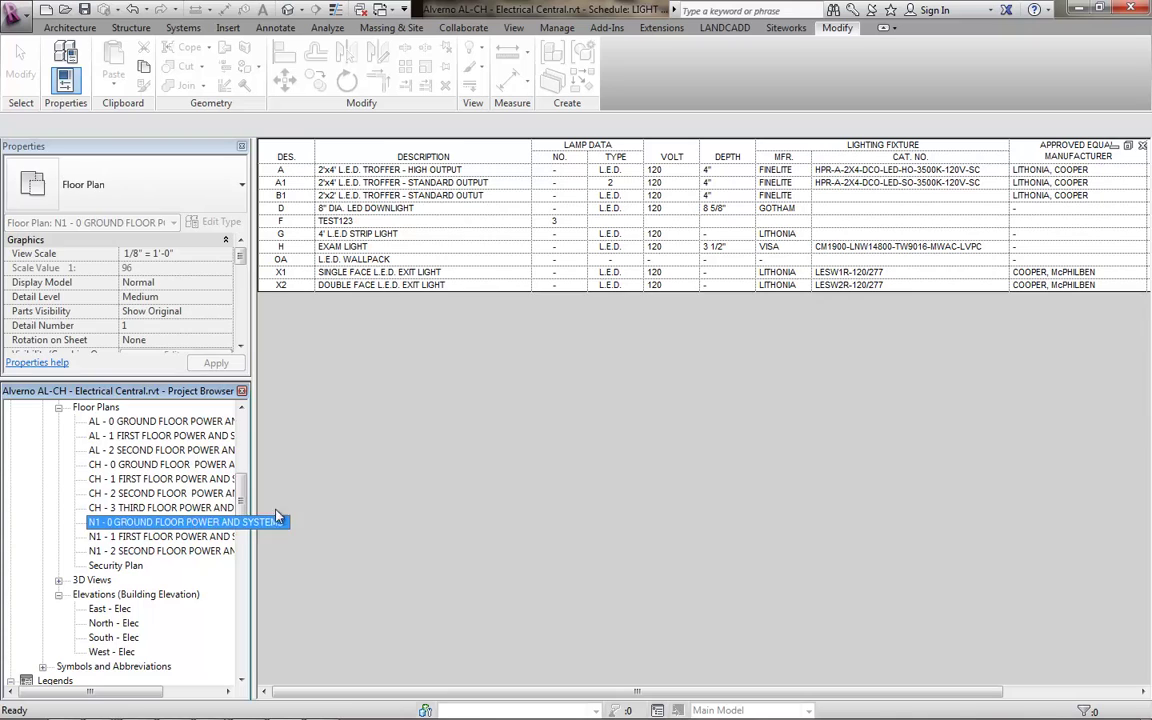
- Open the N1 - 0 Ground Floor Lighting Plan and select the 8" Flourescent Downlight type D fixture
{"action": "double_click", "coordinate": [277, 519]}
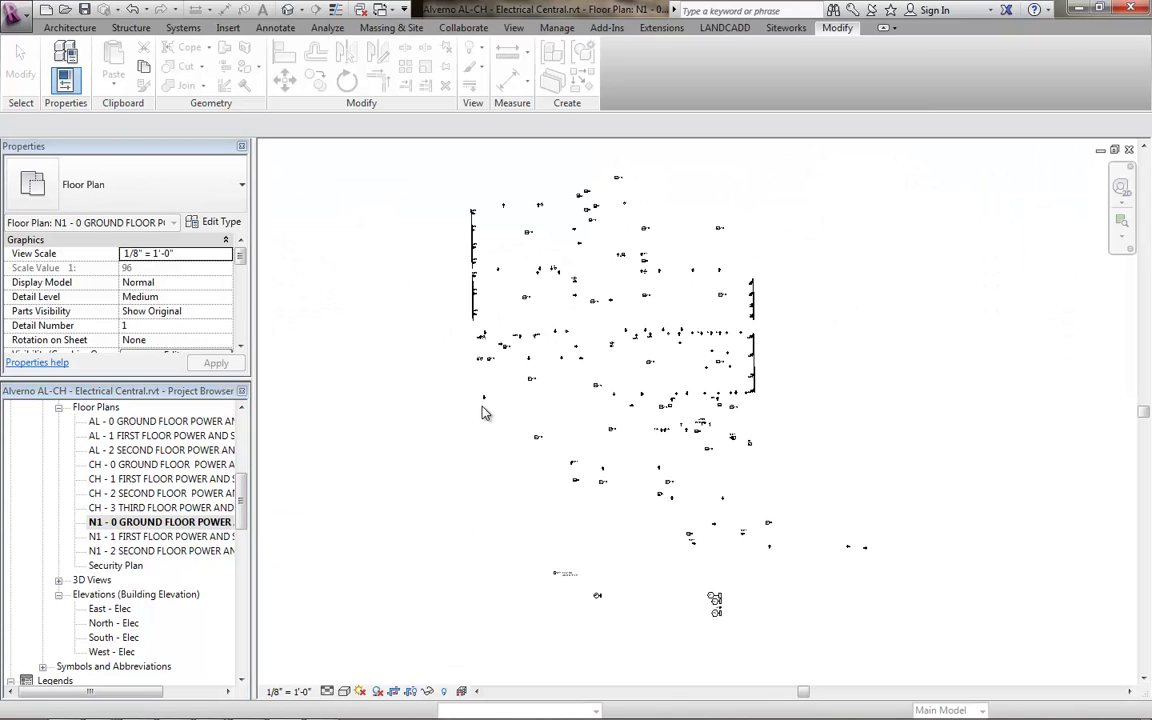
{"action": "left_click_drag", "start_coordinate": [247, 512], "coordinate": [247, 444]}
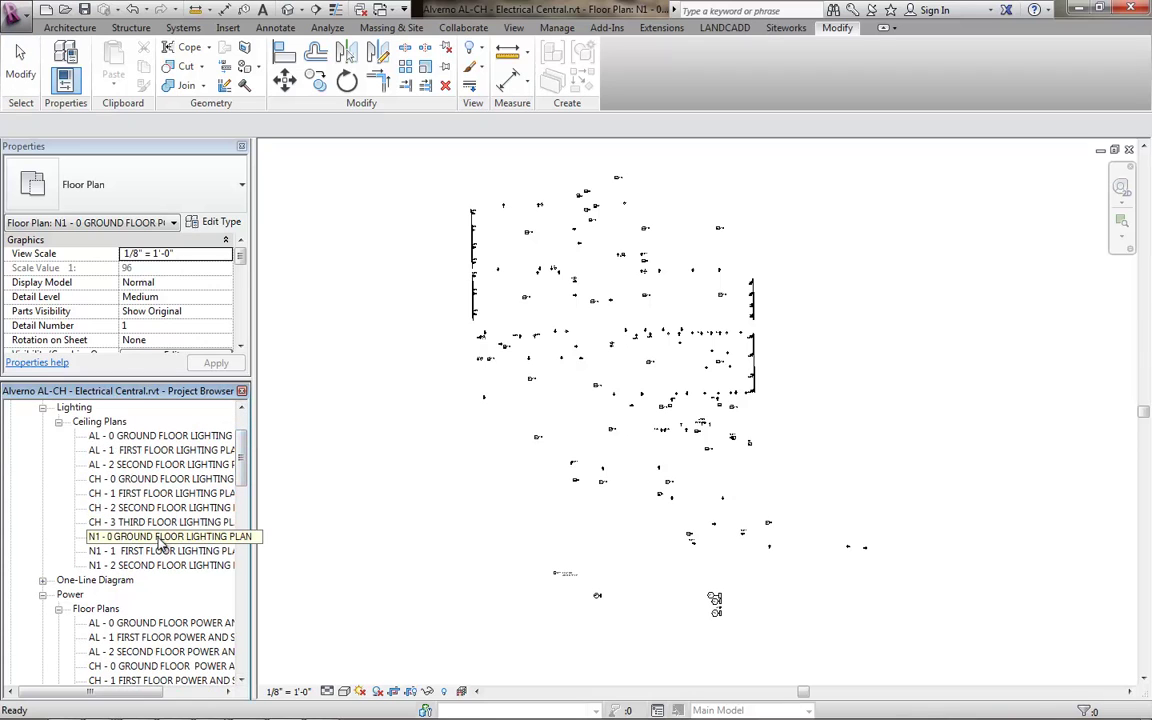
{"action": "double_click", "coordinate": [160, 540]}
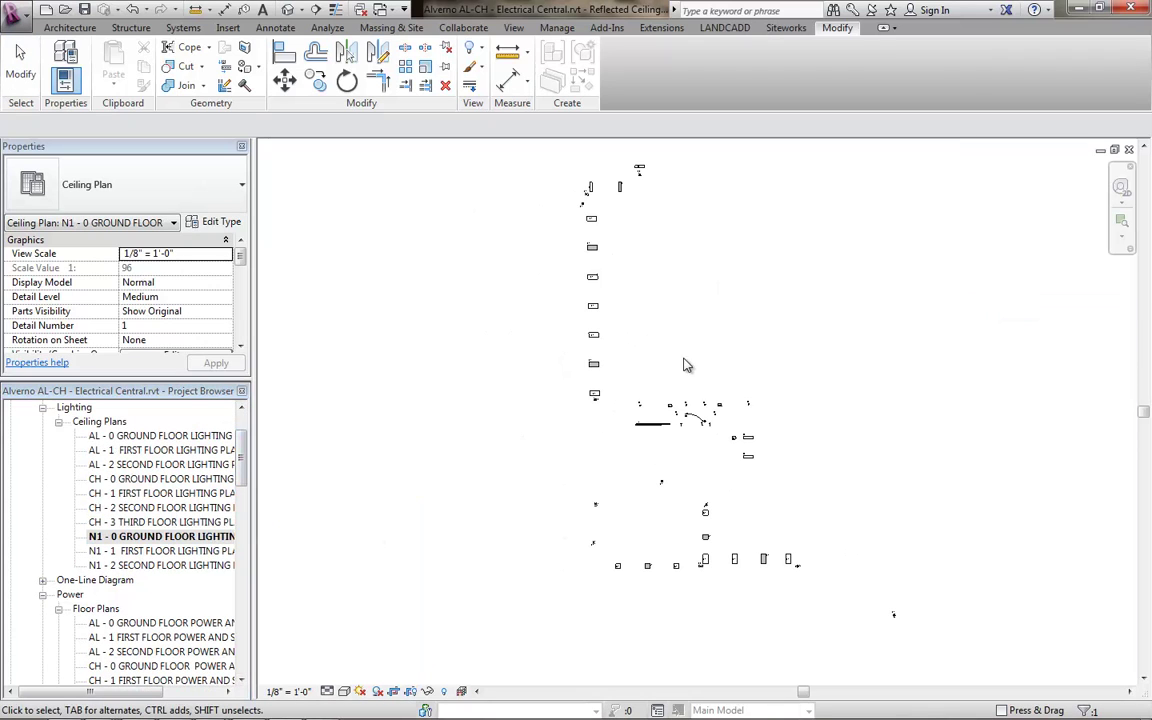
{"action": "scroll", "coordinate": [657, 437], "scroll_direction": "up", "scroll_amount": 4}
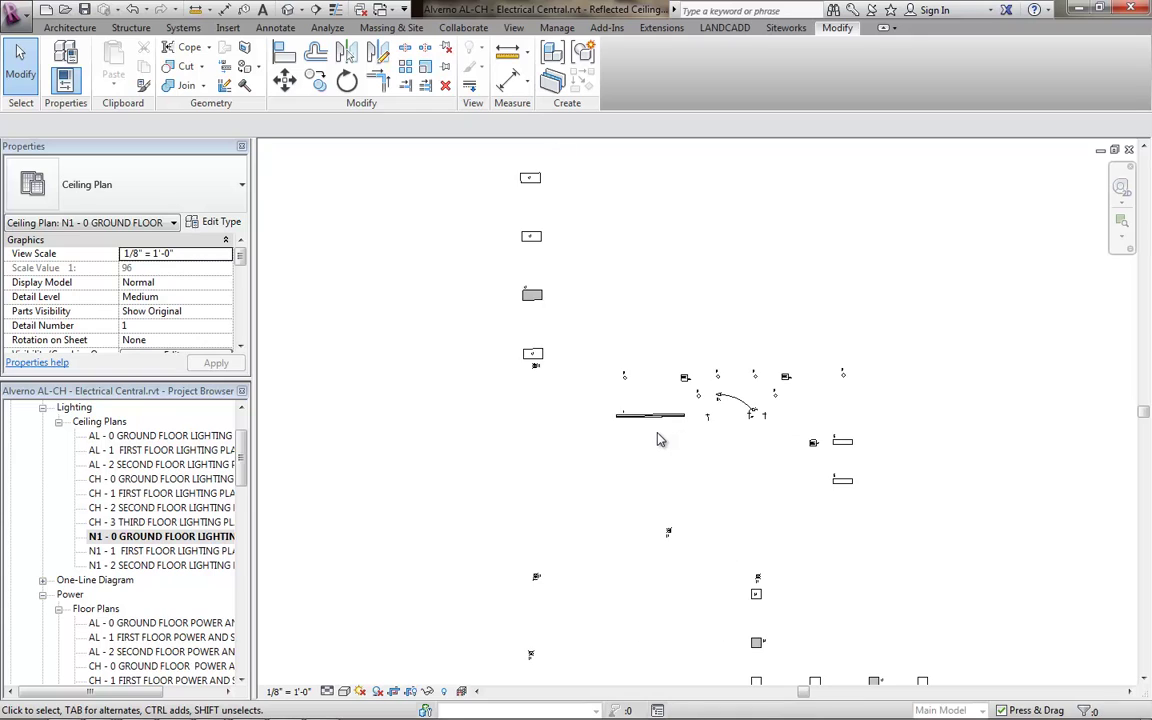
{"action": "scroll", "coordinate": [659, 439], "scroll_direction": "up", "scroll_amount": 5}
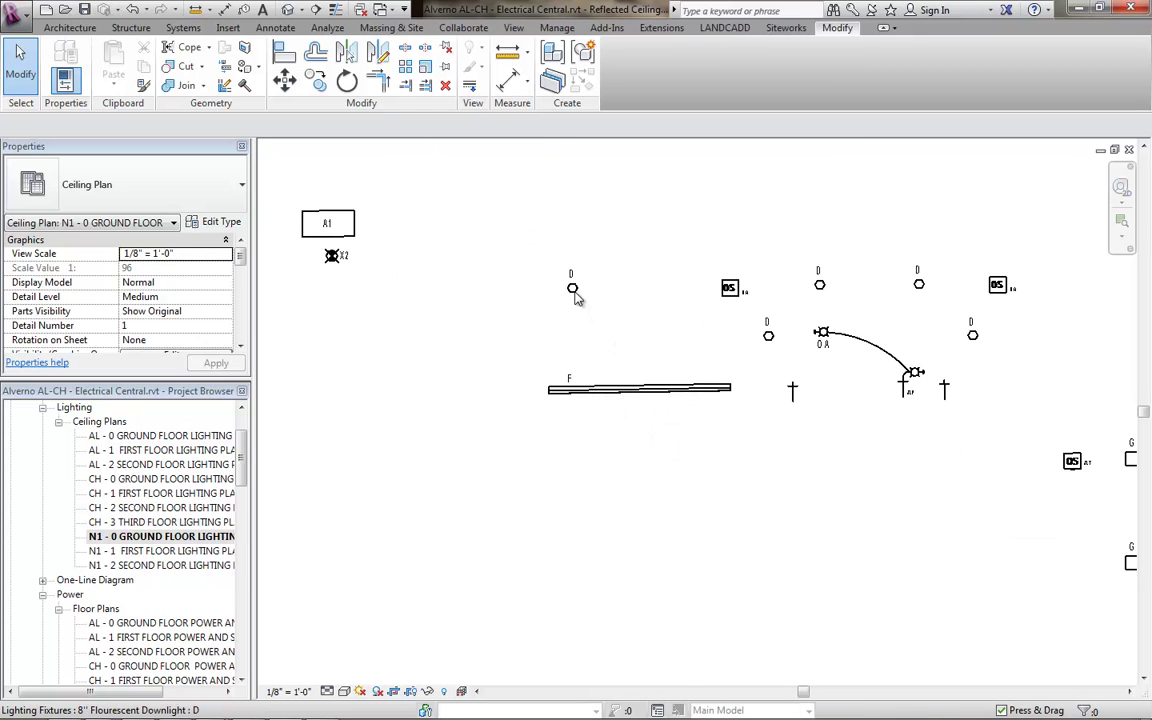
{"action": "left_click", "coordinate": [572, 289]}
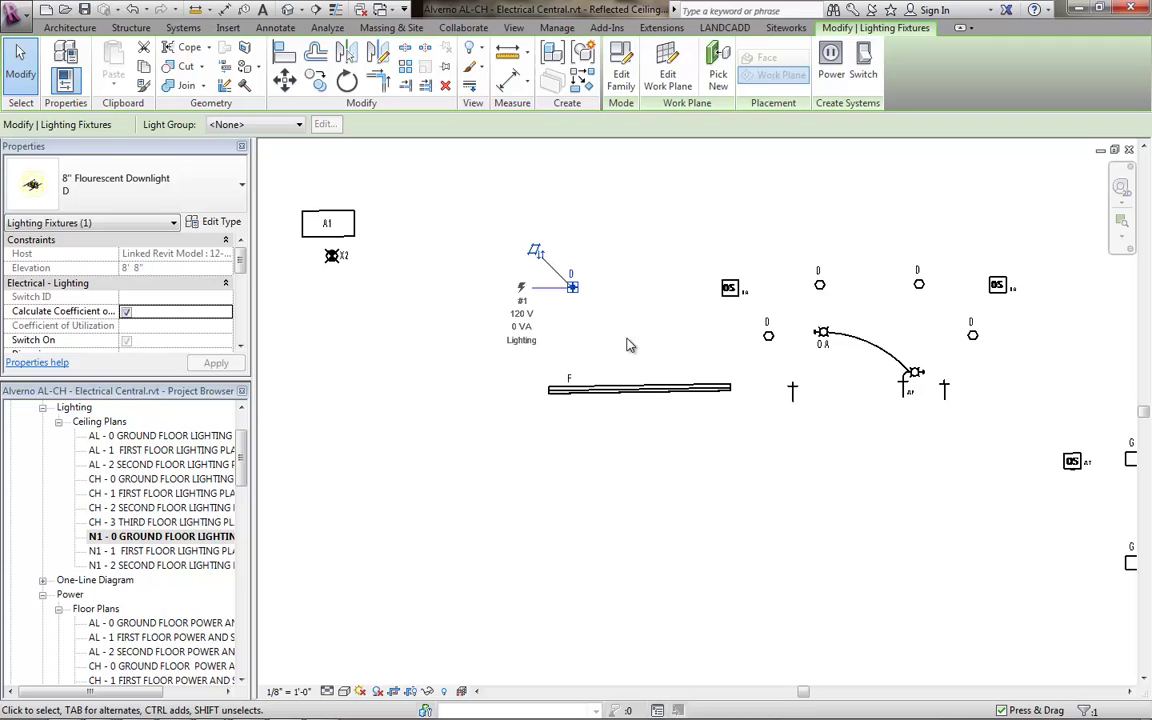
- Edit the 8" Flourescent Downlight family and pick Lamp MTG Surf in its Family Types
{"action": "left_click", "coordinate": [624, 82]}
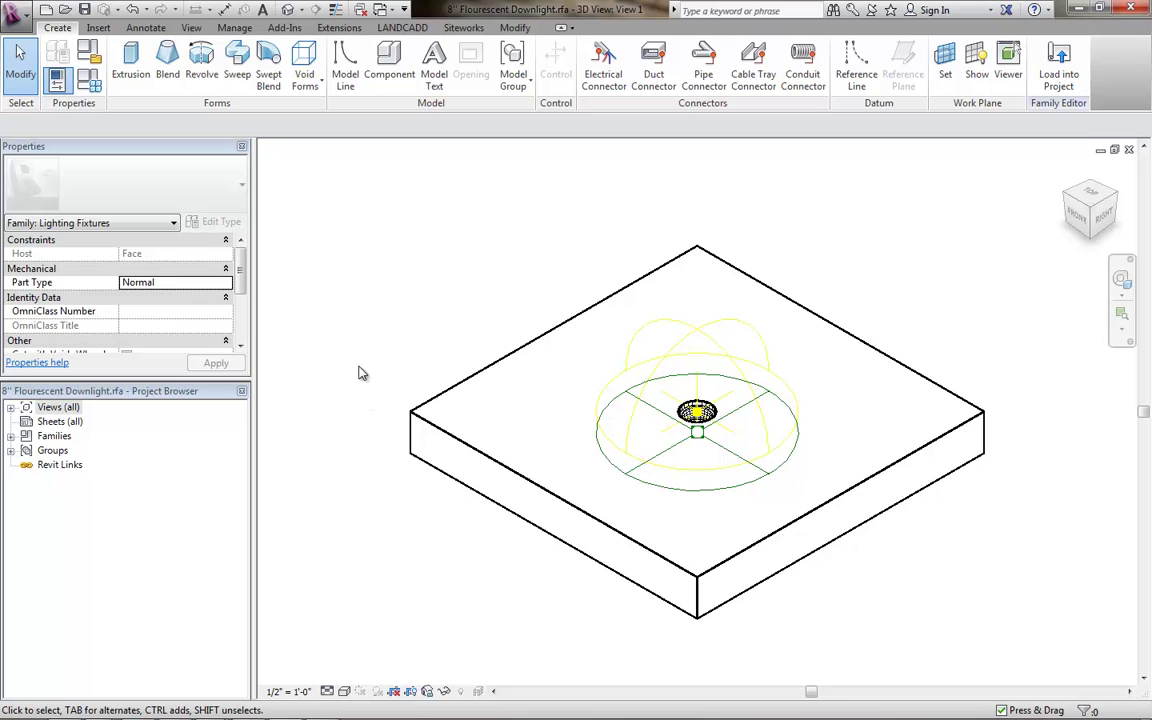
{"action": "left_click", "coordinate": [95, 86]}
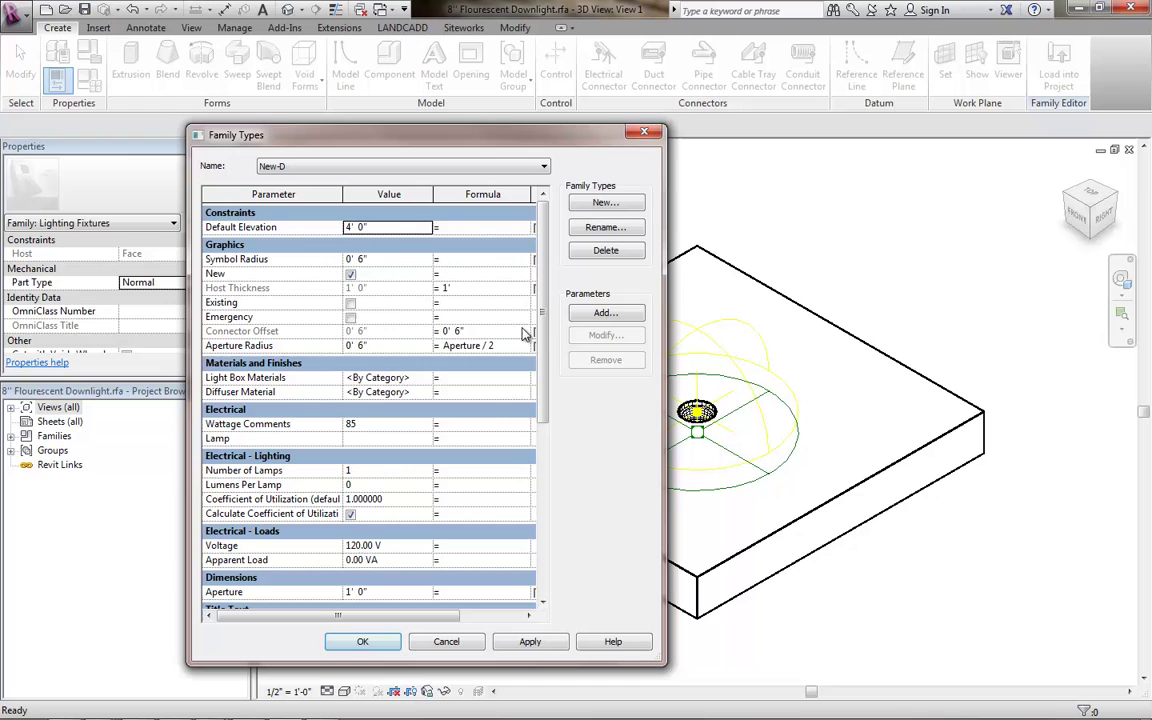
{"action": "left_click_drag", "start_coordinate": [545, 318], "coordinate": [545, 505]}
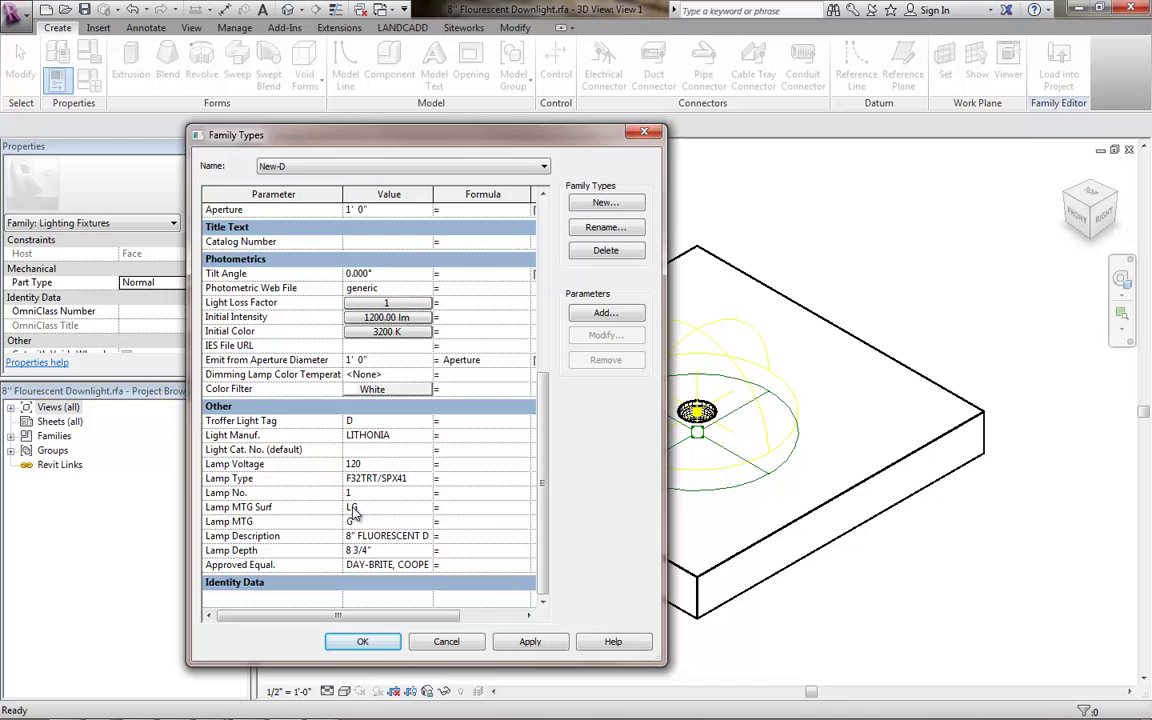
{"action": "left_click", "coordinate": [315, 509]}
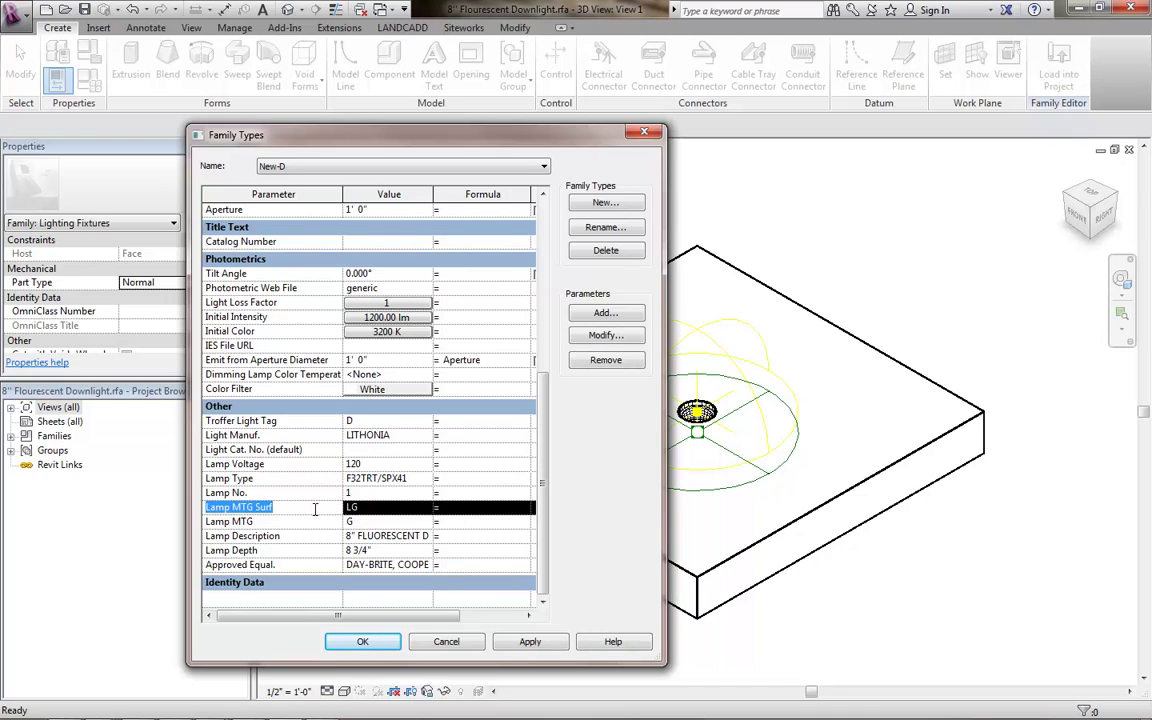
- Export the downlight's Lamp MTG Surf parameter to the shared parameter file under Exported Parameters
{"action": "left_click", "coordinate": [607, 336]}
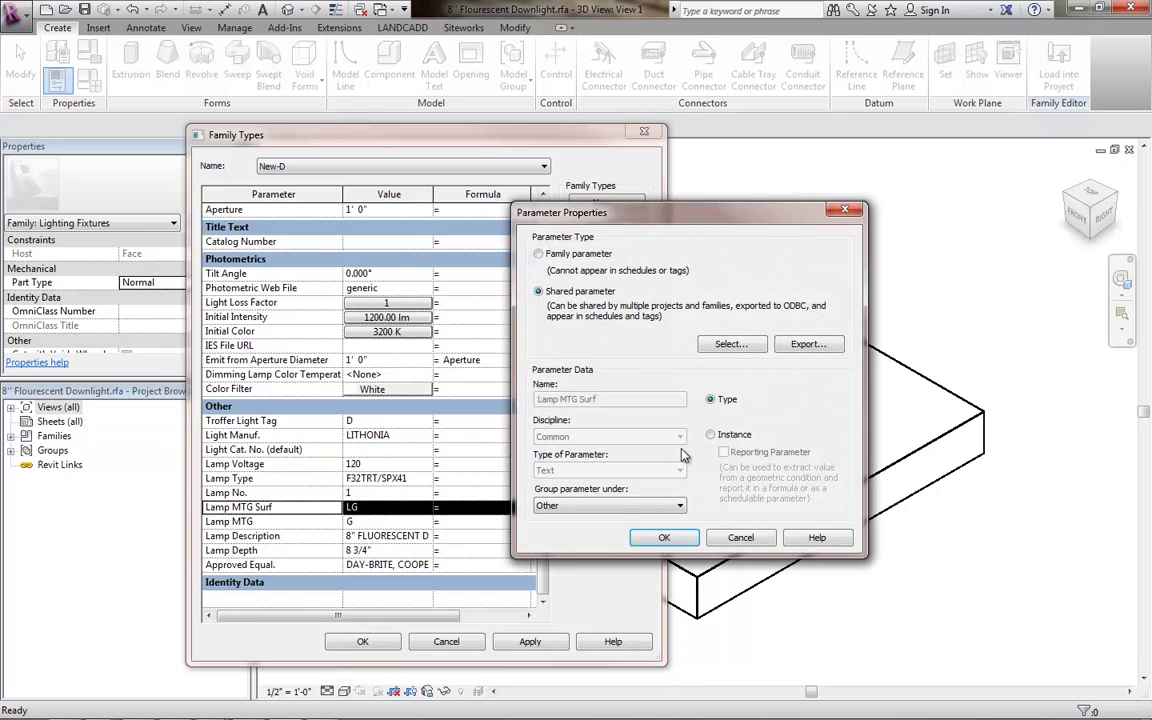
{"action": "left_click", "coordinate": [808, 345]}
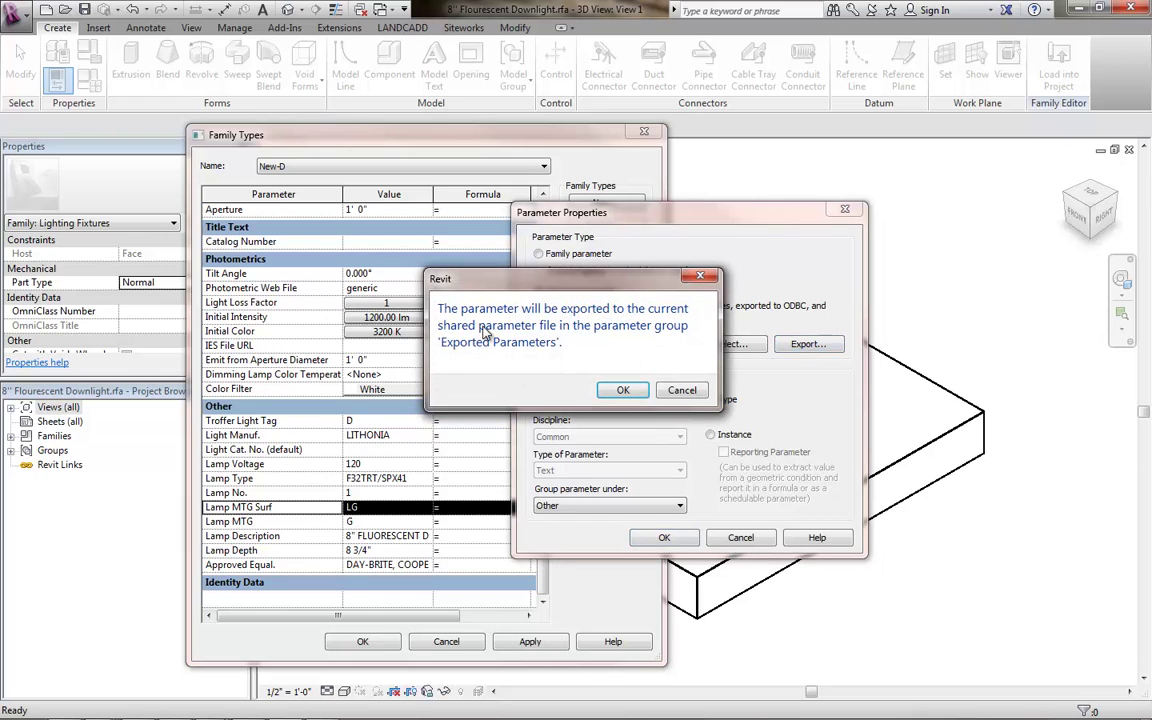
{"action": "left_click", "coordinate": [623, 391]}
{"action": "left_click", "coordinate": [655, 538]}
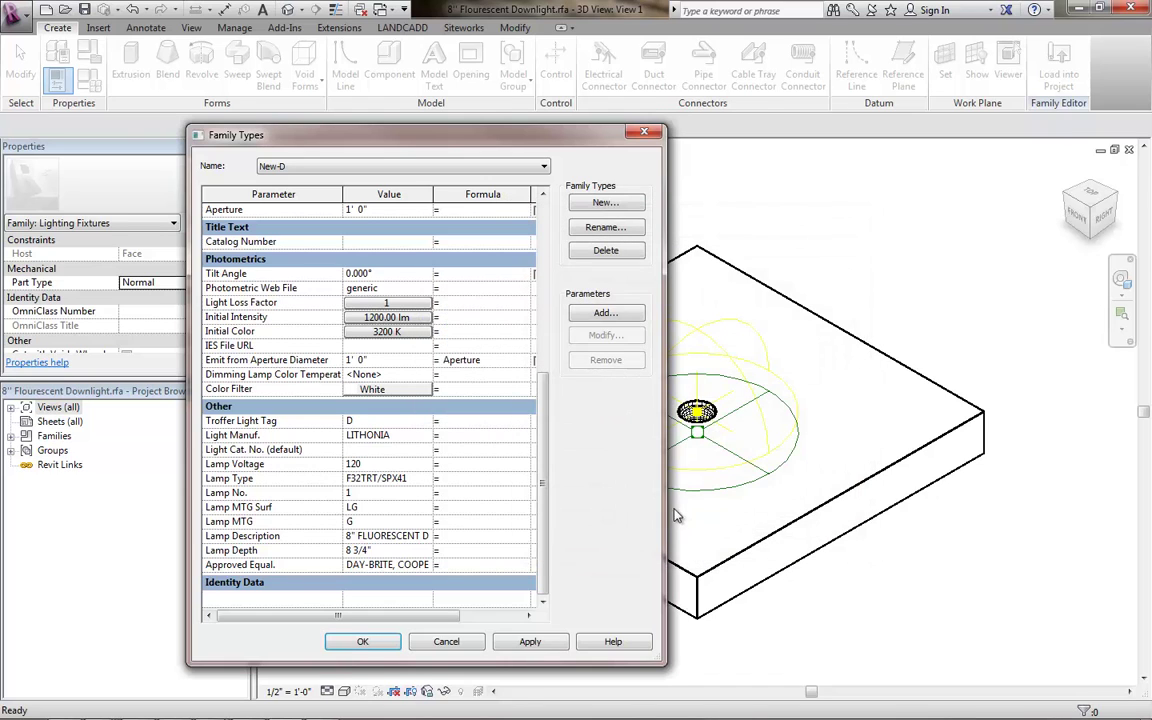
{"action": "left_click", "coordinate": [471, 643]}
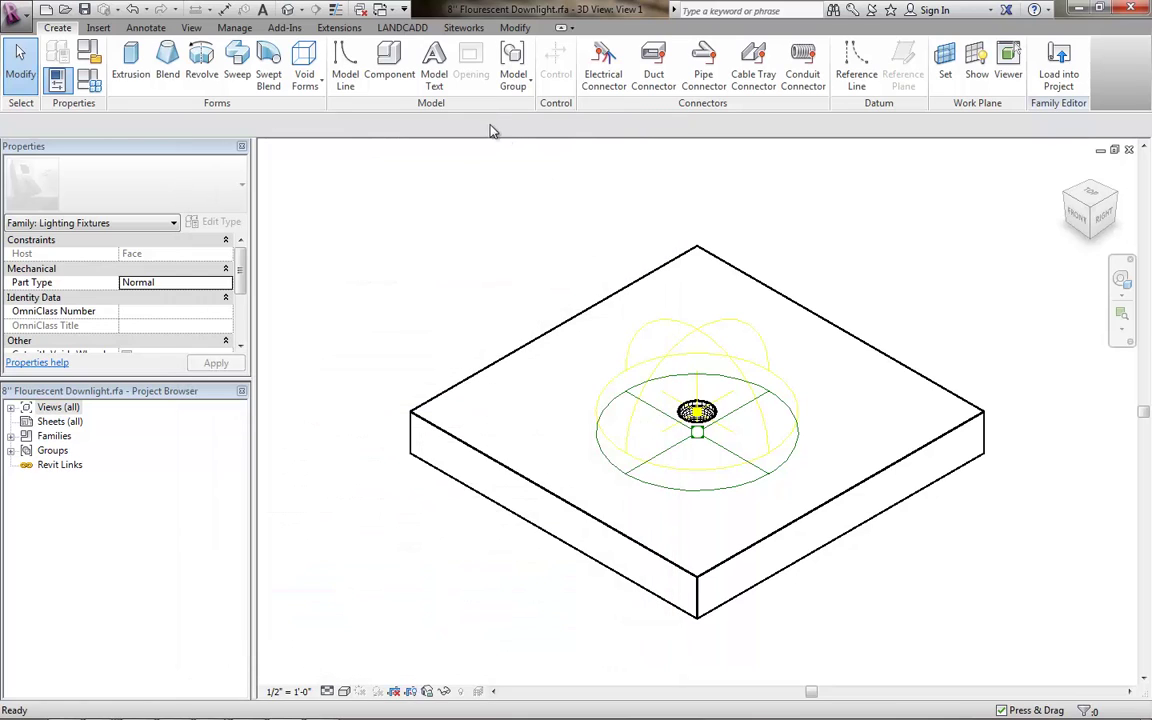
{"action": "left_click", "coordinate": [382, 9]}
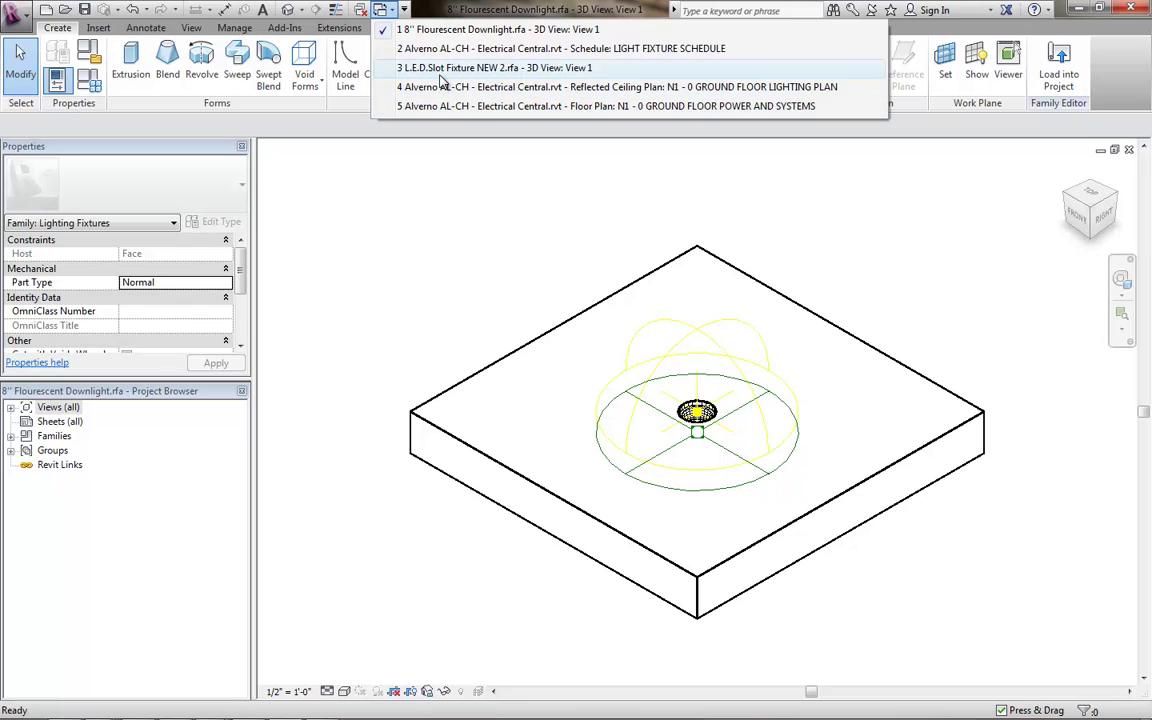
- In the L.E.D.Slot Fixture NEW 2 family, delete the Lamp MTG Surf parameter from Family Types
{"action": "left_click", "coordinate": [443, 68]}
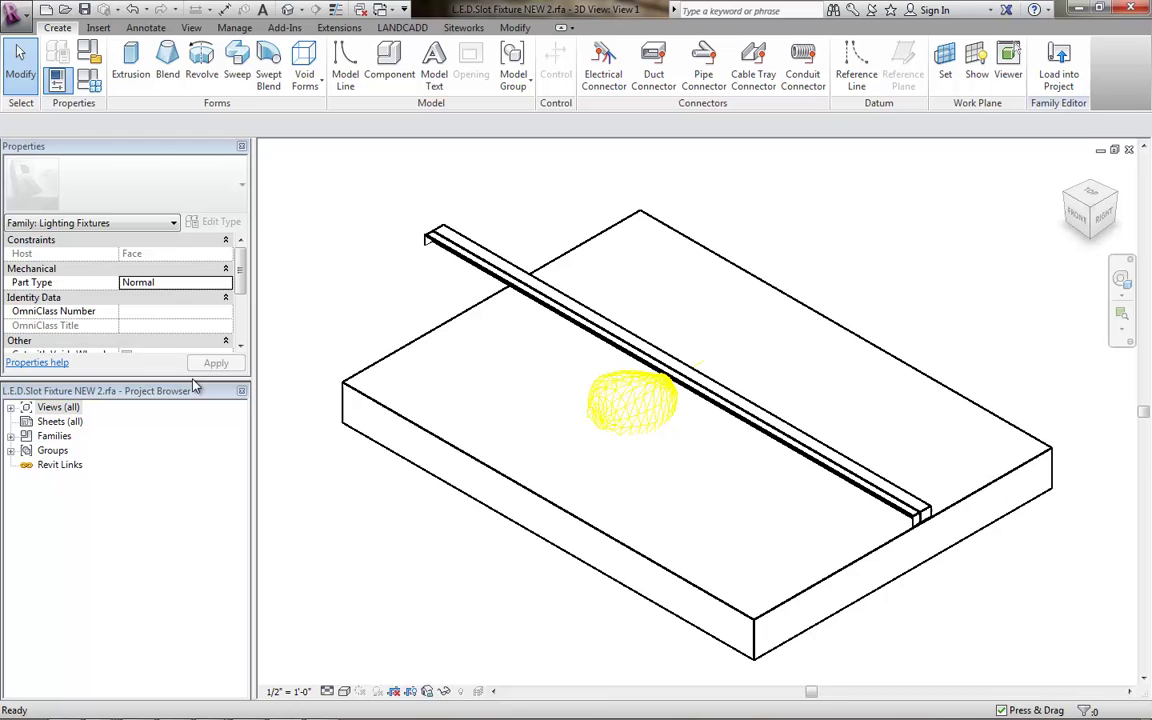
{"action": "left_click", "coordinate": [92, 84]}
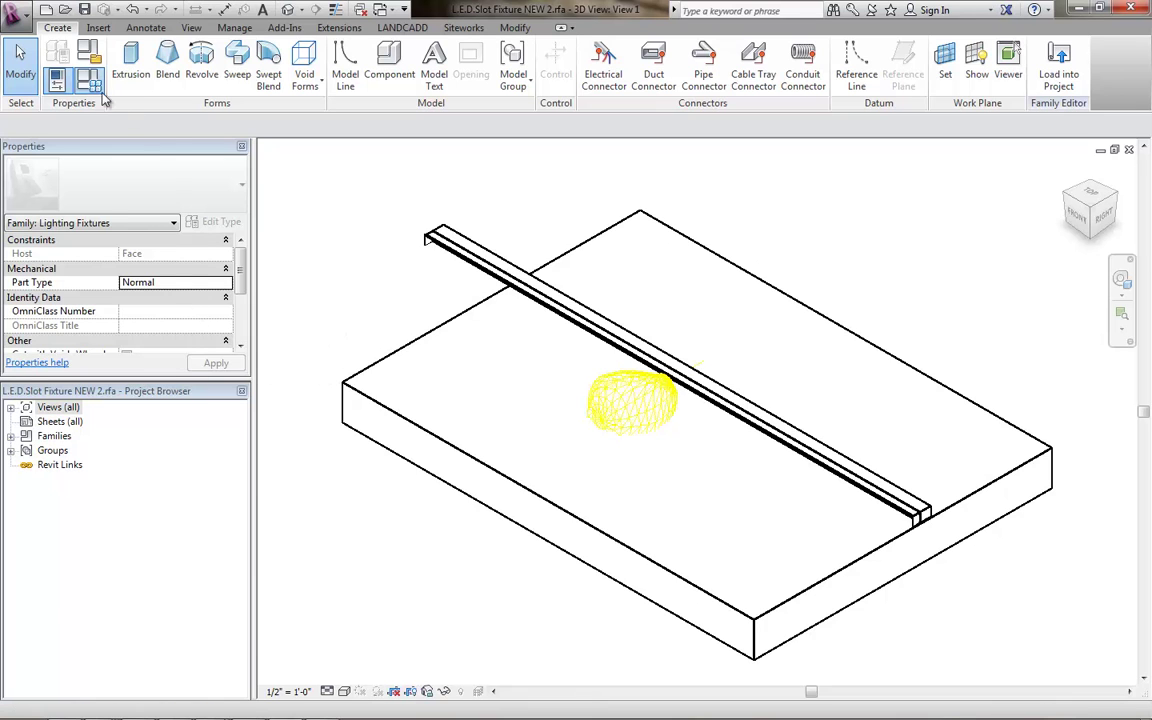
{"action": "left_click_drag", "start_coordinate": [342, 137], "coordinate": [282, 127]}
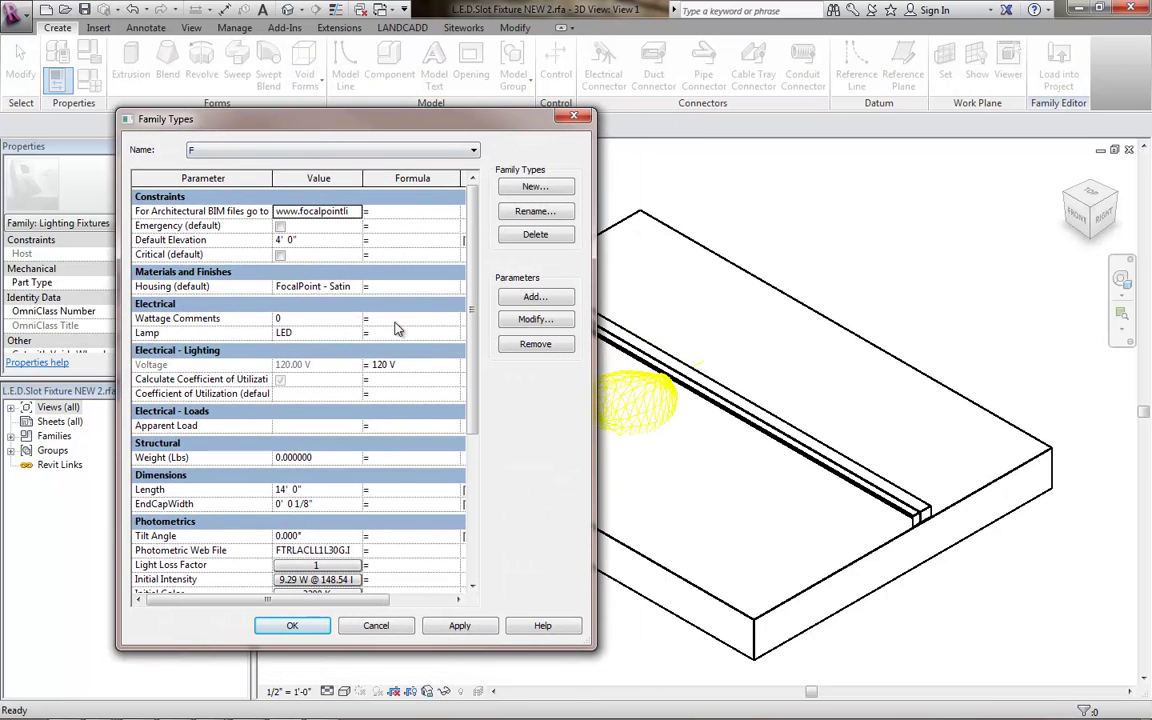
{"action": "left_click_drag", "start_coordinate": [476, 366], "coordinate": [477, 504]}
{"action": "left_click", "coordinate": [195, 491]}
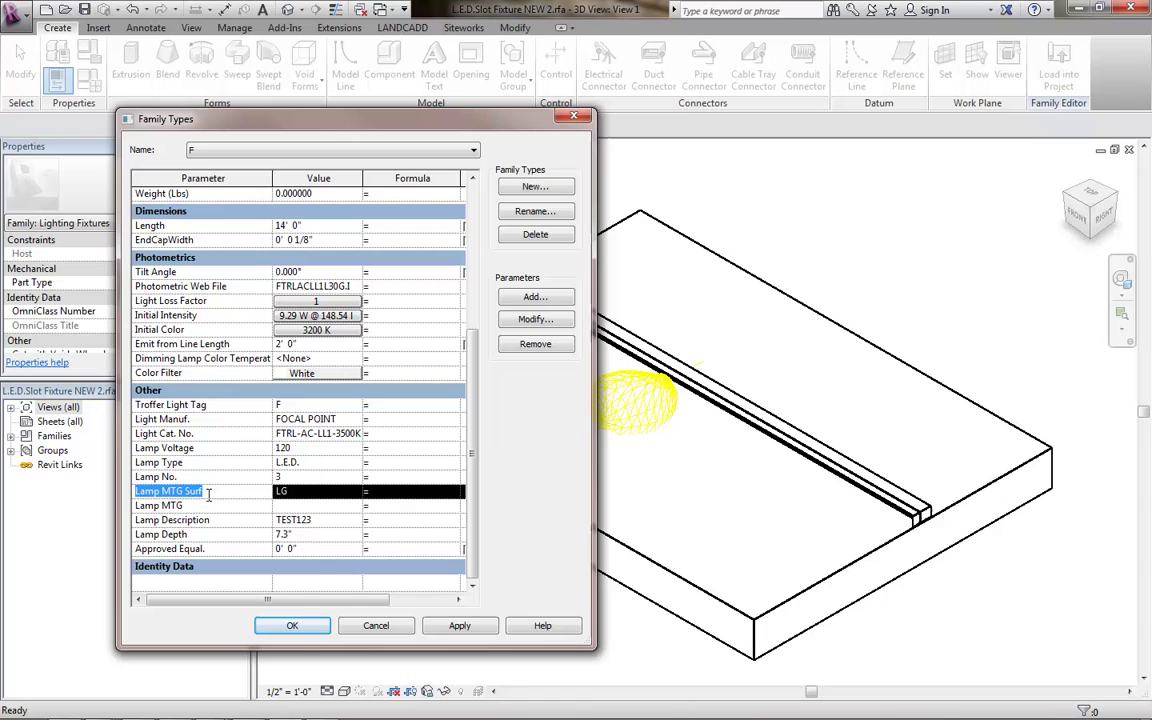
{"action": "left_click", "coordinate": [535, 344]}
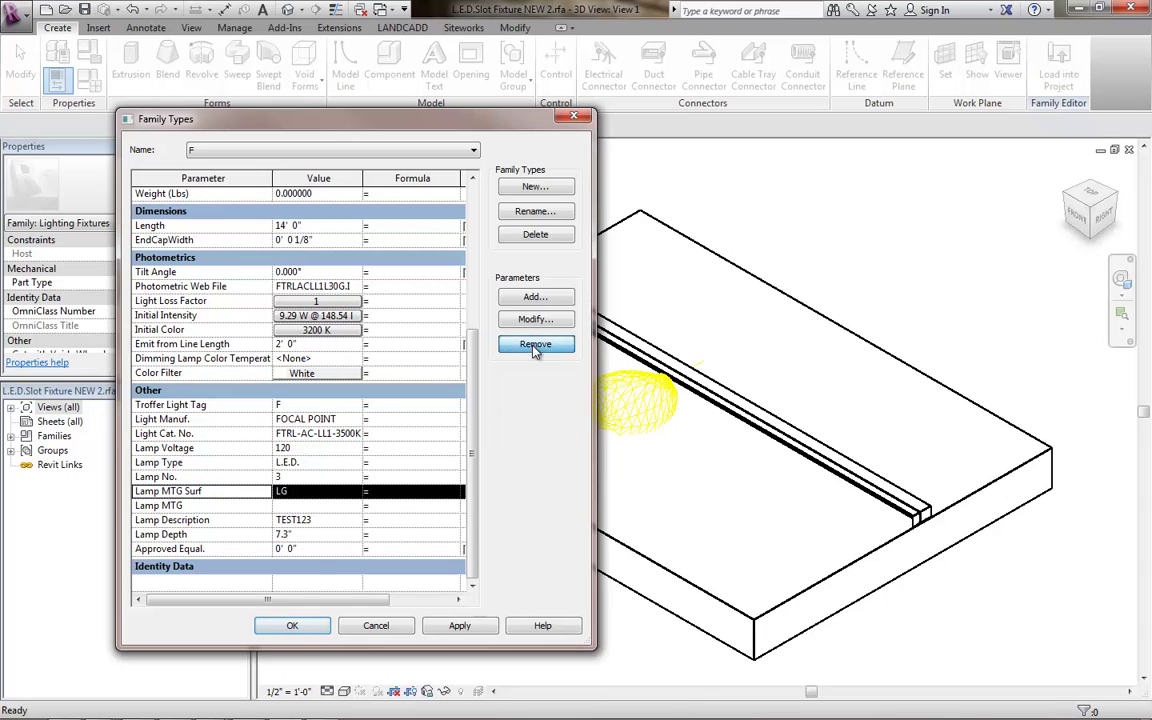
{"action": "key", "text": "Return"}
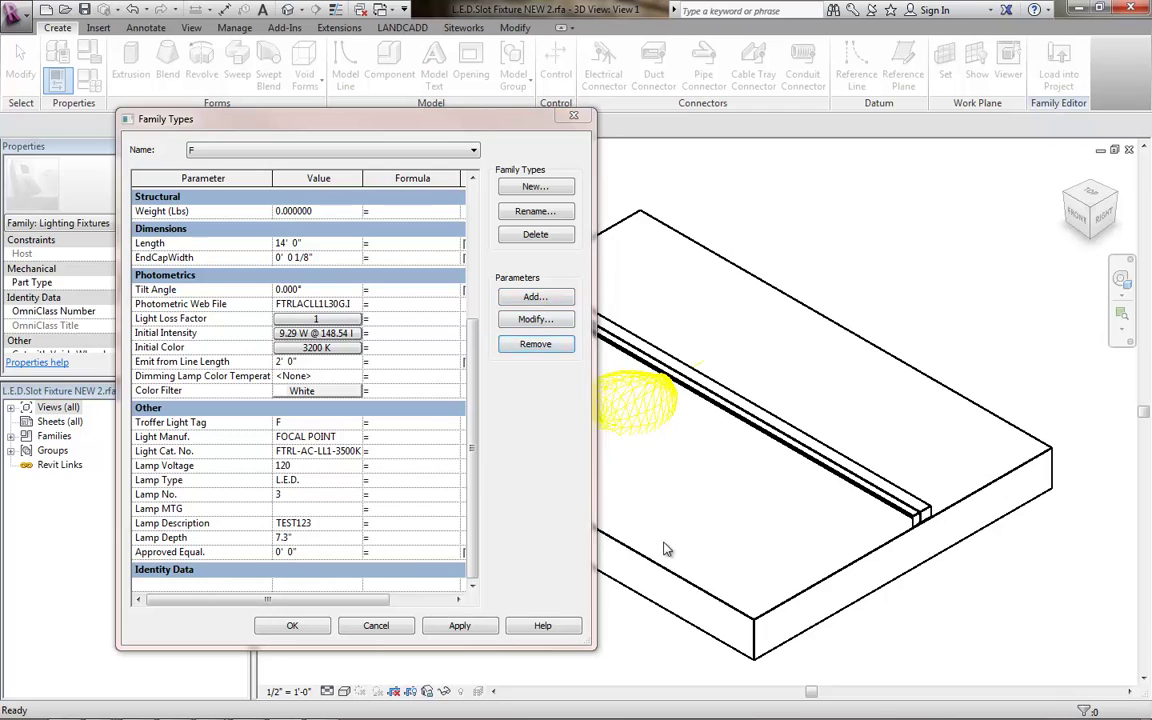
{"action": "left_click", "coordinate": [535, 298]}
- Add Exported Parameters > Lamp MTG Surf as a shared parameter under Other, valued 12345
{"action": "left_click", "coordinate": [586, 292]}
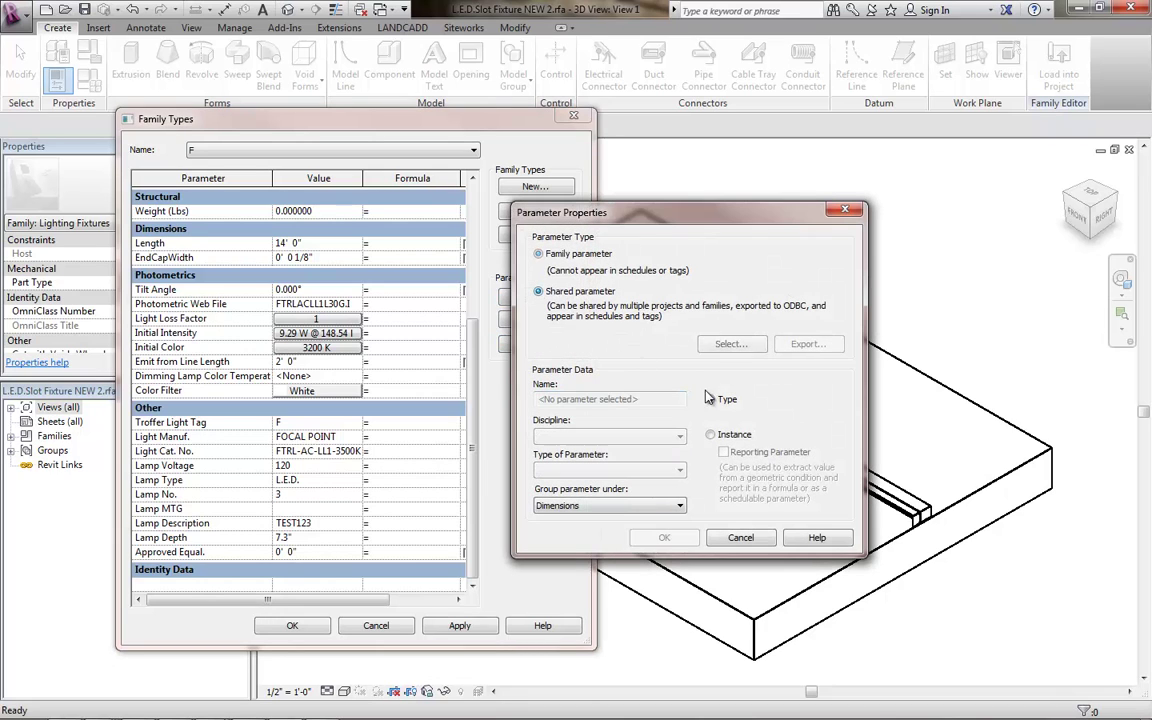
{"action": "left_click", "coordinate": [748, 345]}
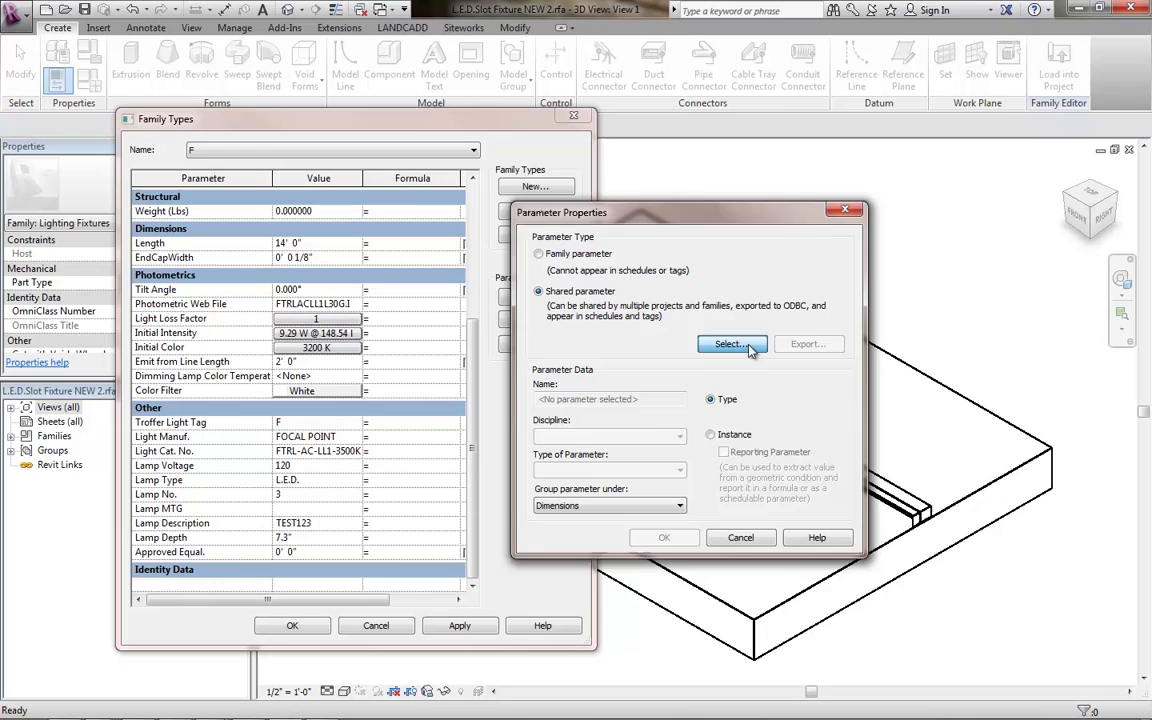
{"action": "left_click", "coordinate": [592, 222]}
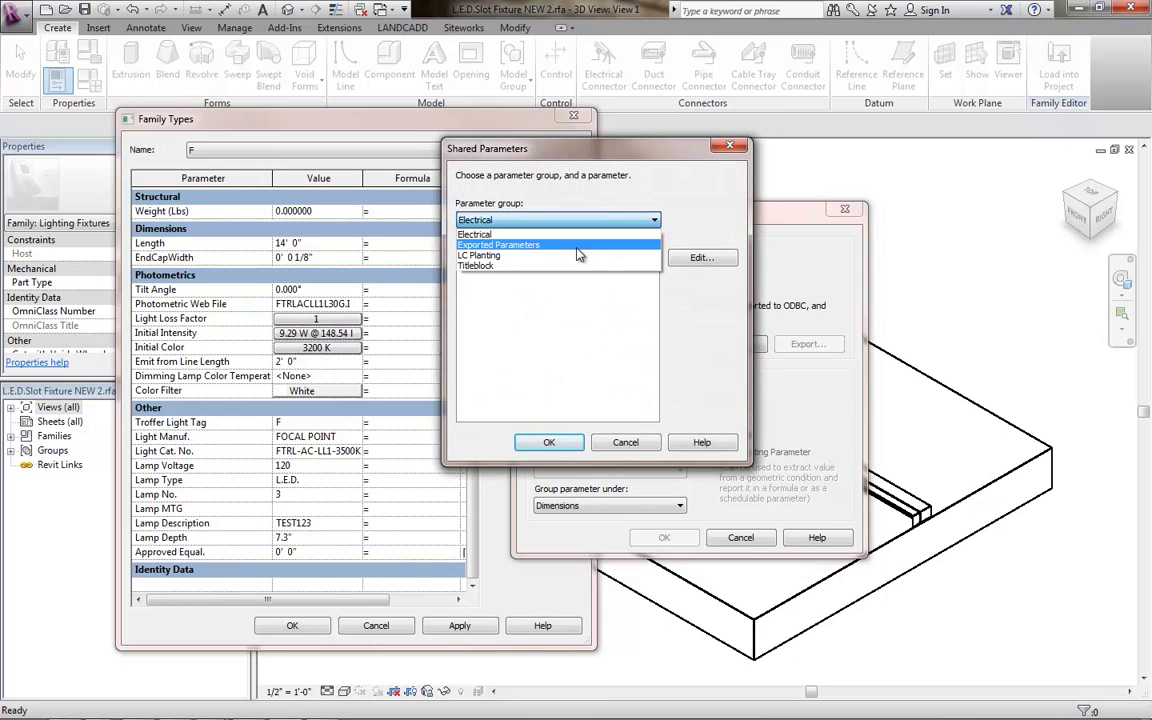
{"action": "left_click", "coordinate": [580, 245]}
{"action": "left_click", "coordinate": [491, 276]}
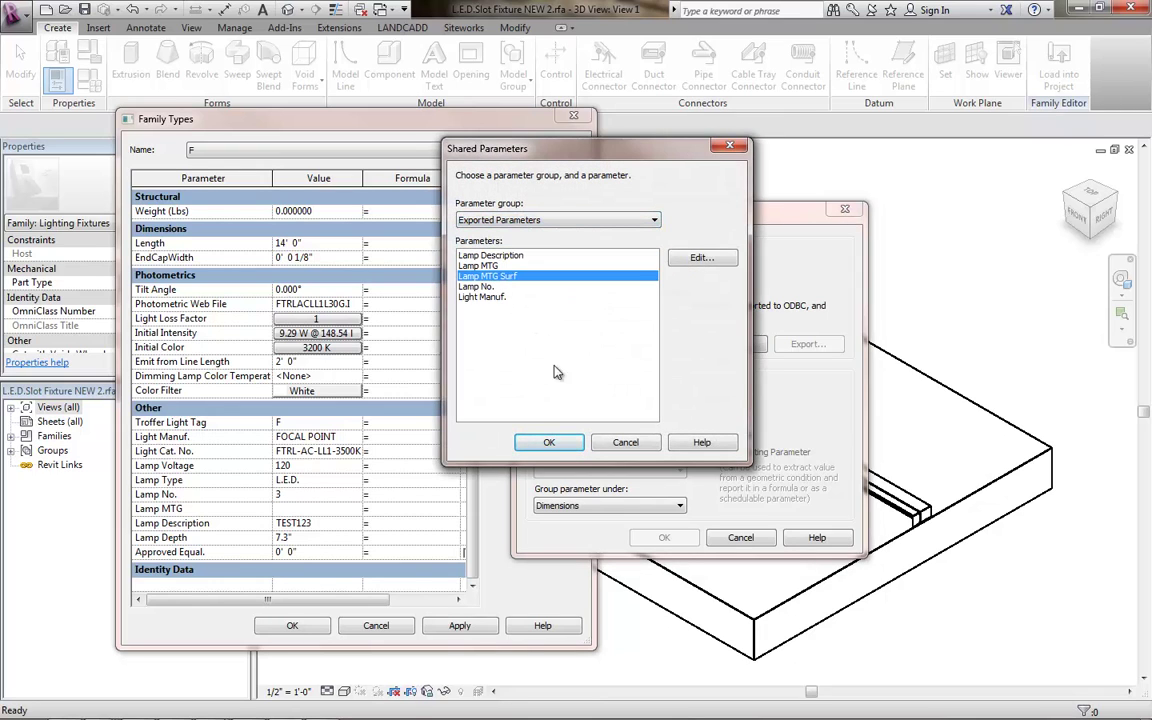
{"action": "left_click", "coordinate": [550, 443]}
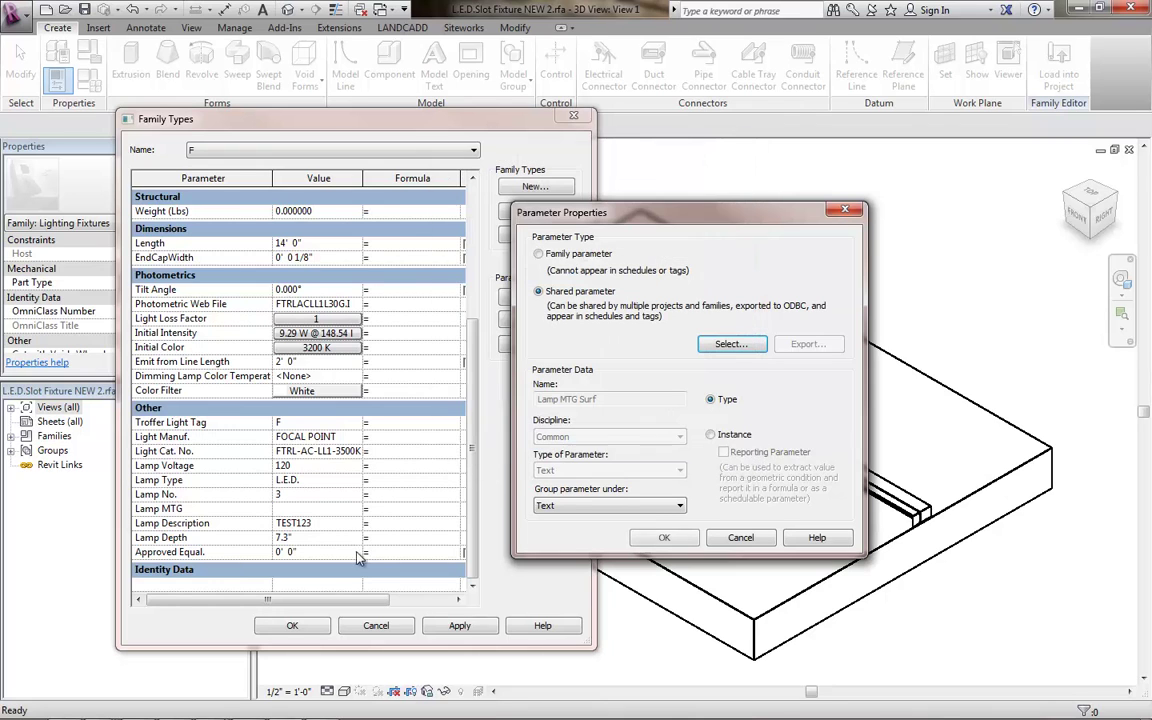
{"action": "left_click", "coordinate": [636, 510]}
{"action": "left_click", "coordinate": [542, 338]}
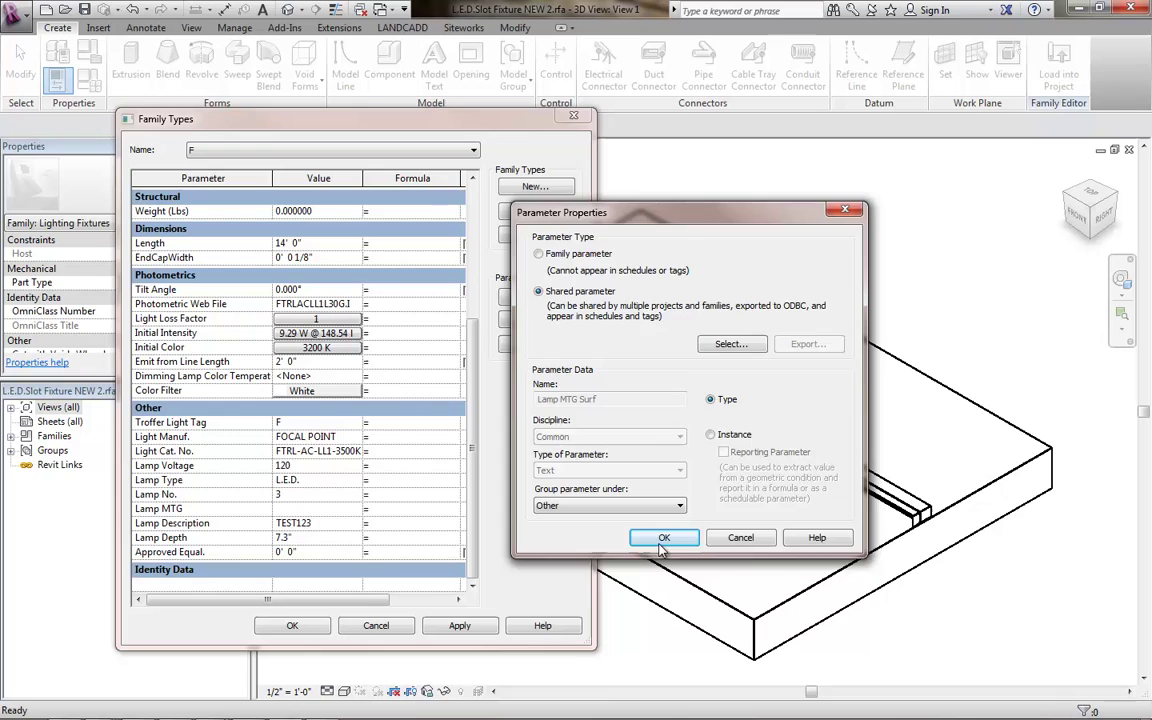
{"action": "left_click", "coordinate": [663, 538]}
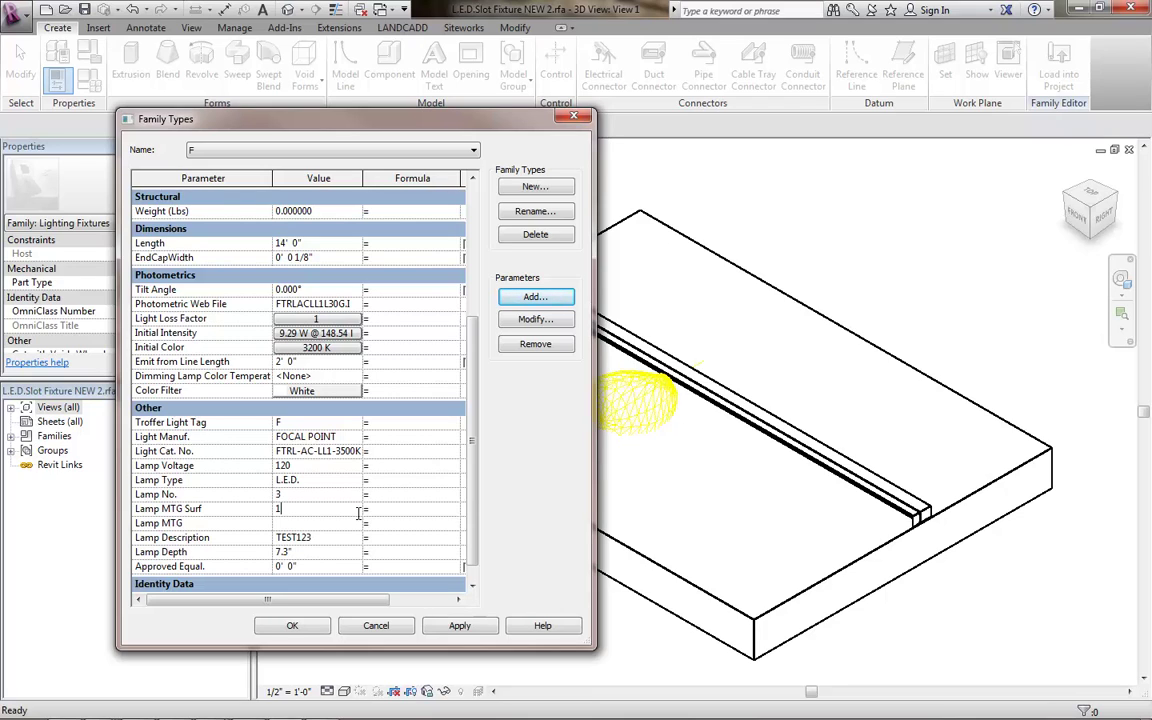
{"action": "left_click", "coordinate": [463, 630]}
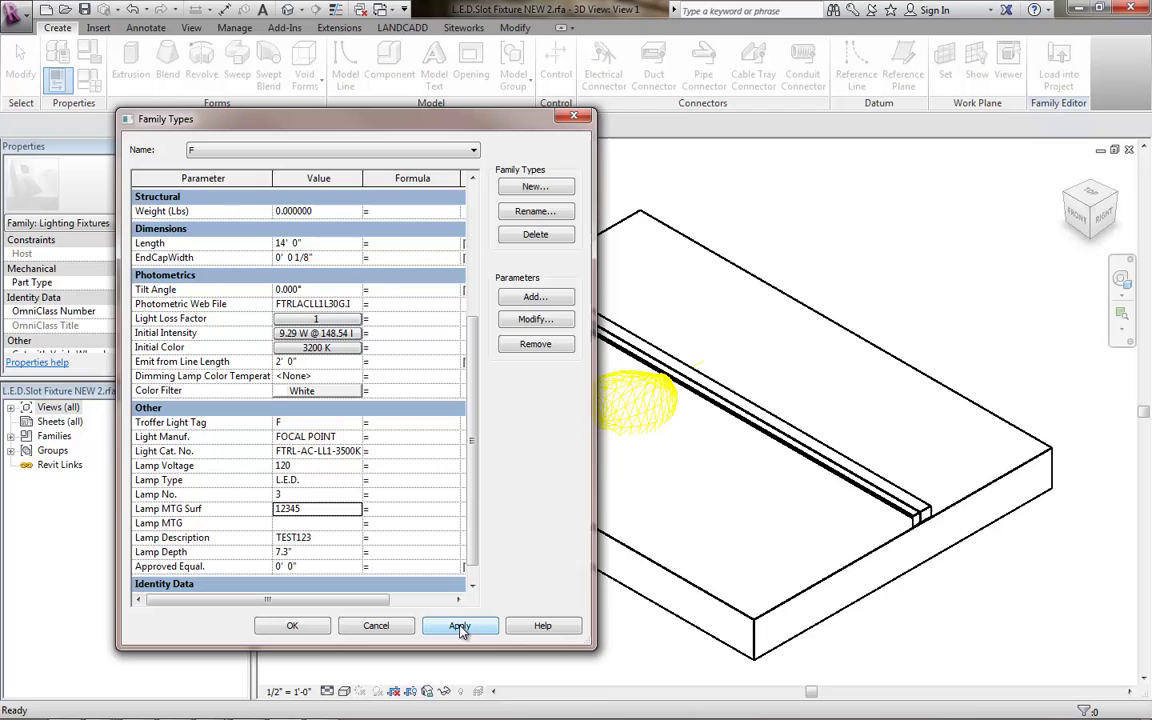
- Load the slot fixture family into Electrical Central, overwriting the existing version and parameter values
{"action": "left_click", "coordinate": [290, 628]}
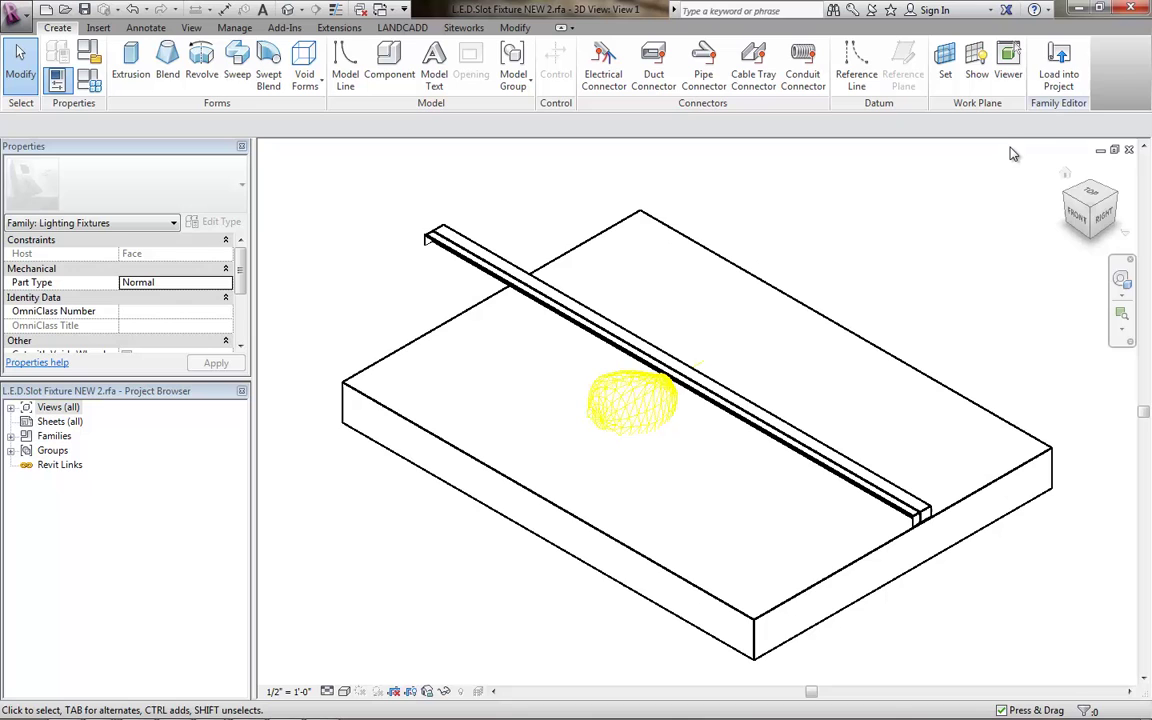
{"action": "left_click", "coordinate": [1059, 78]}
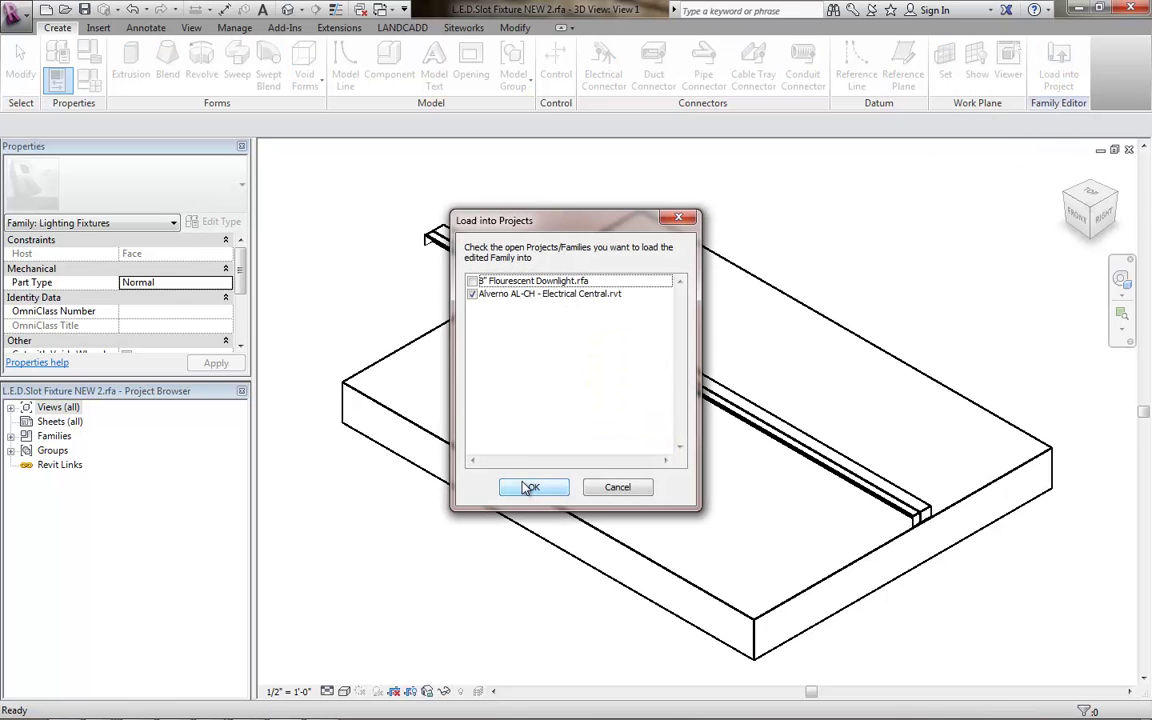
{"action": "left_click", "coordinate": [534, 487]}
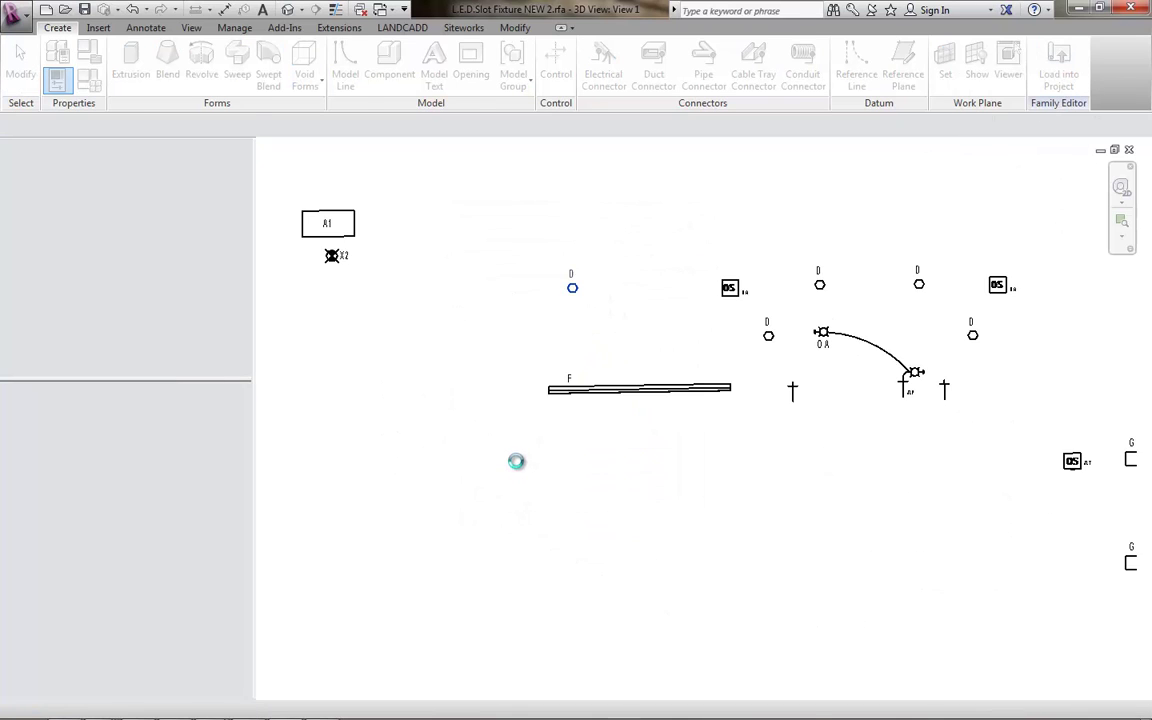
{"action": "left_click", "coordinate": [571, 378]}
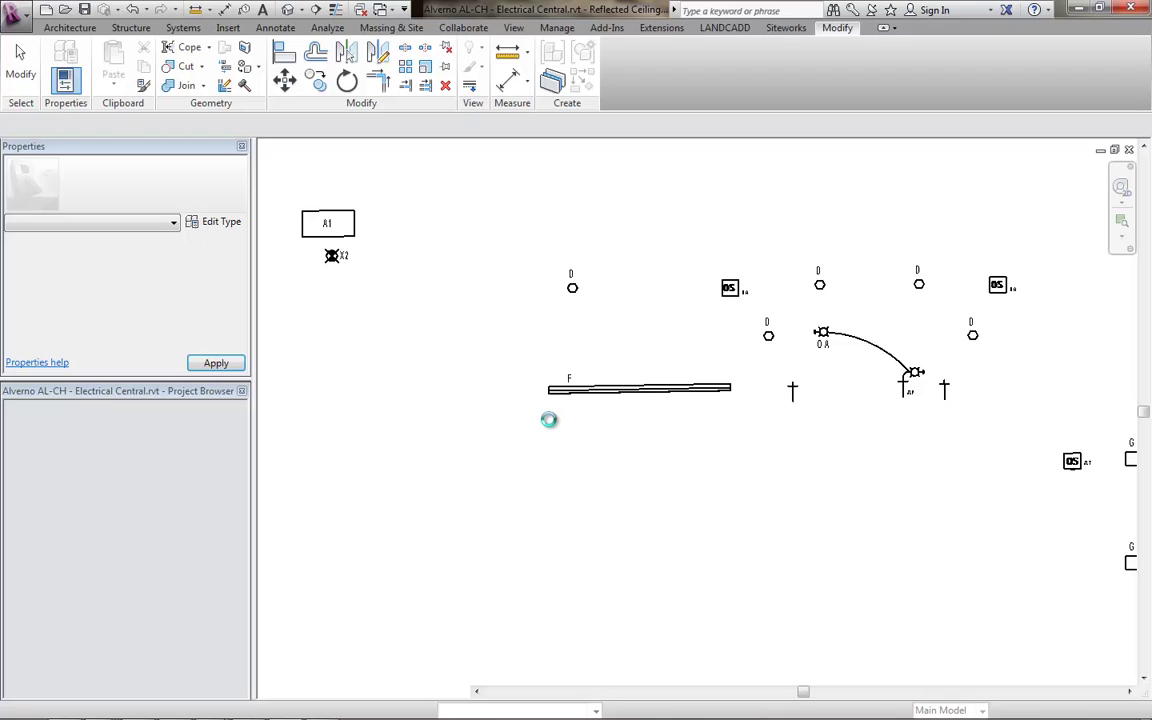
- Switch to the LIGHT FIXTURE SCHEDULE and check row F's MTG. SURF value reads 12345
{"action": "left_click", "coordinate": [385, 10]}
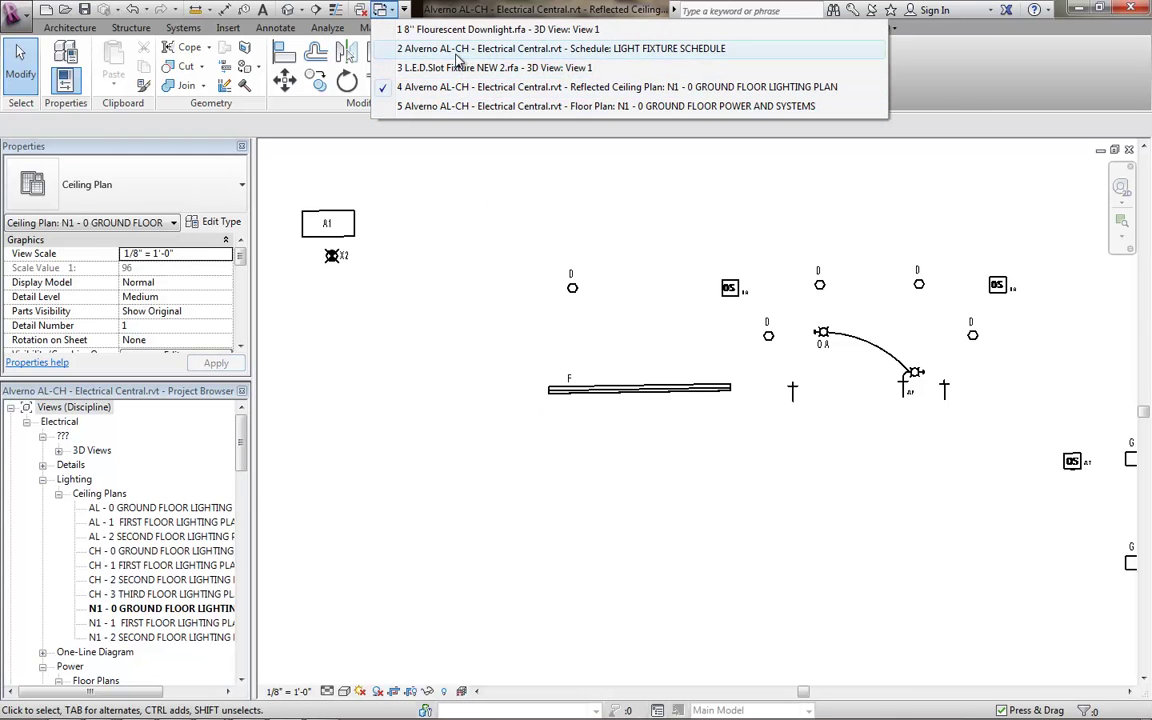
{"action": "left_click", "coordinate": [456, 54]}
{"action": "left_click", "coordinate": [607, 638]}
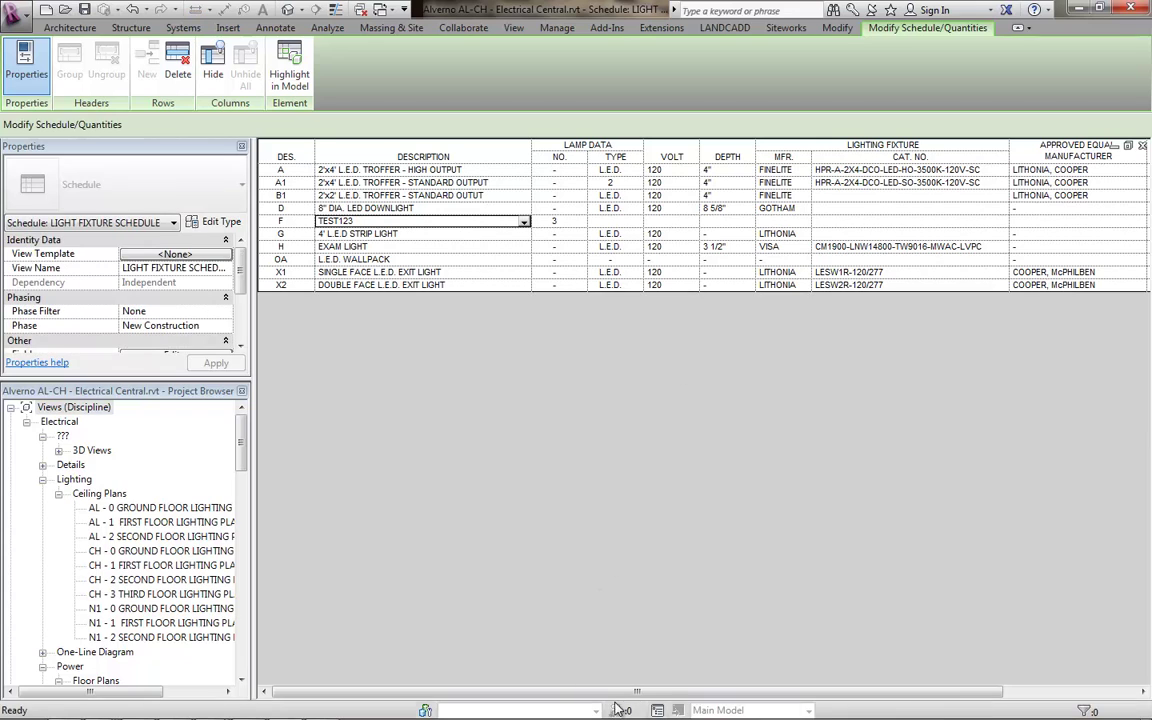
{"action": "left_click_drag", "start_coordinate": [699, 692], "coordinate": [832, 697]}
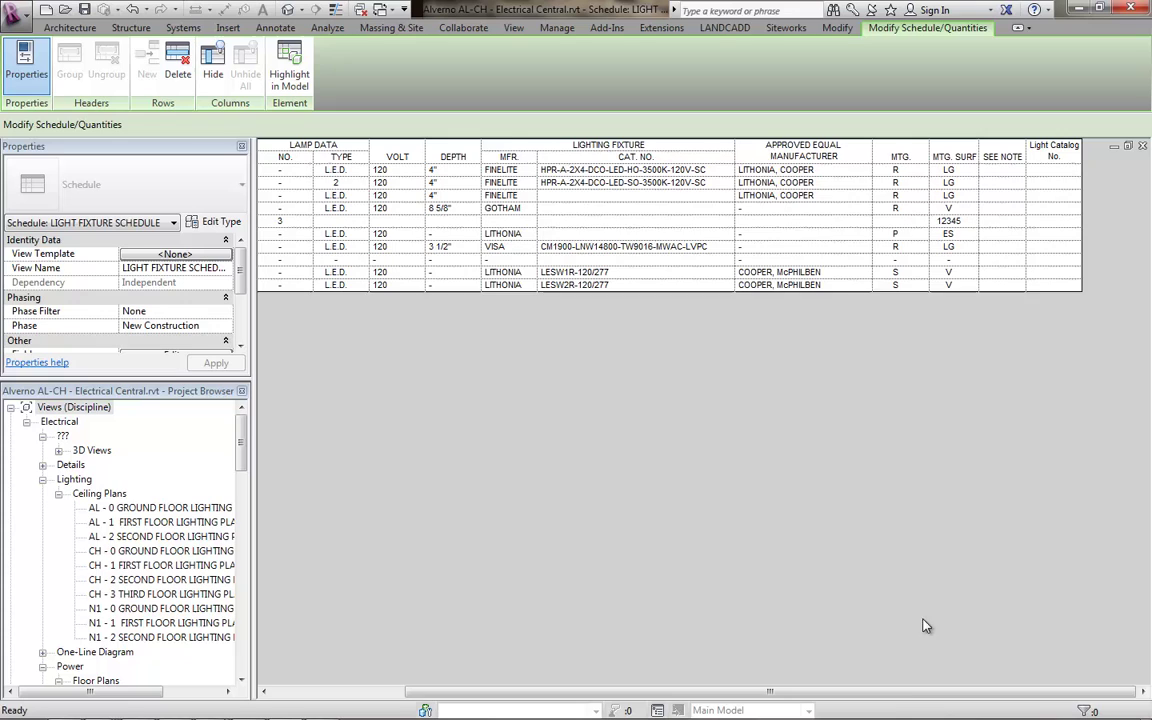
{"action": "left_click_drag", "start_coordinate": [900, 694], "coordinate": [678, 582]}
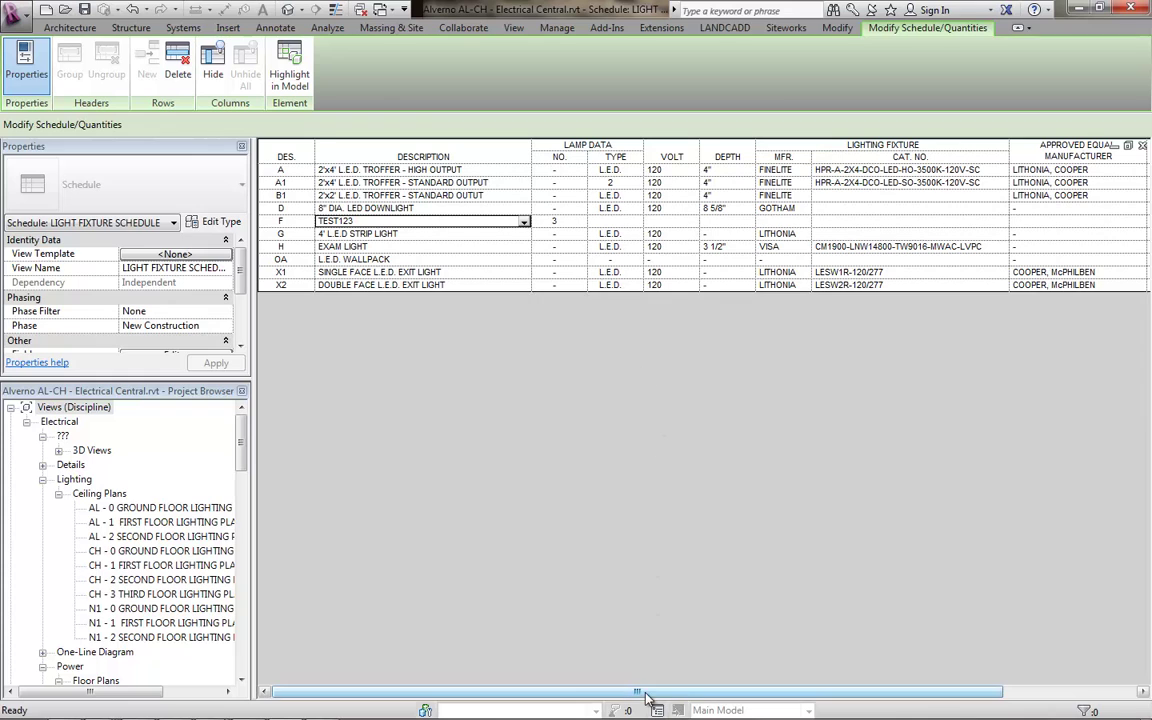
{"action": "left_click_drag", "start_coordinate": [661, 693], "coordinate": [794, 694]}
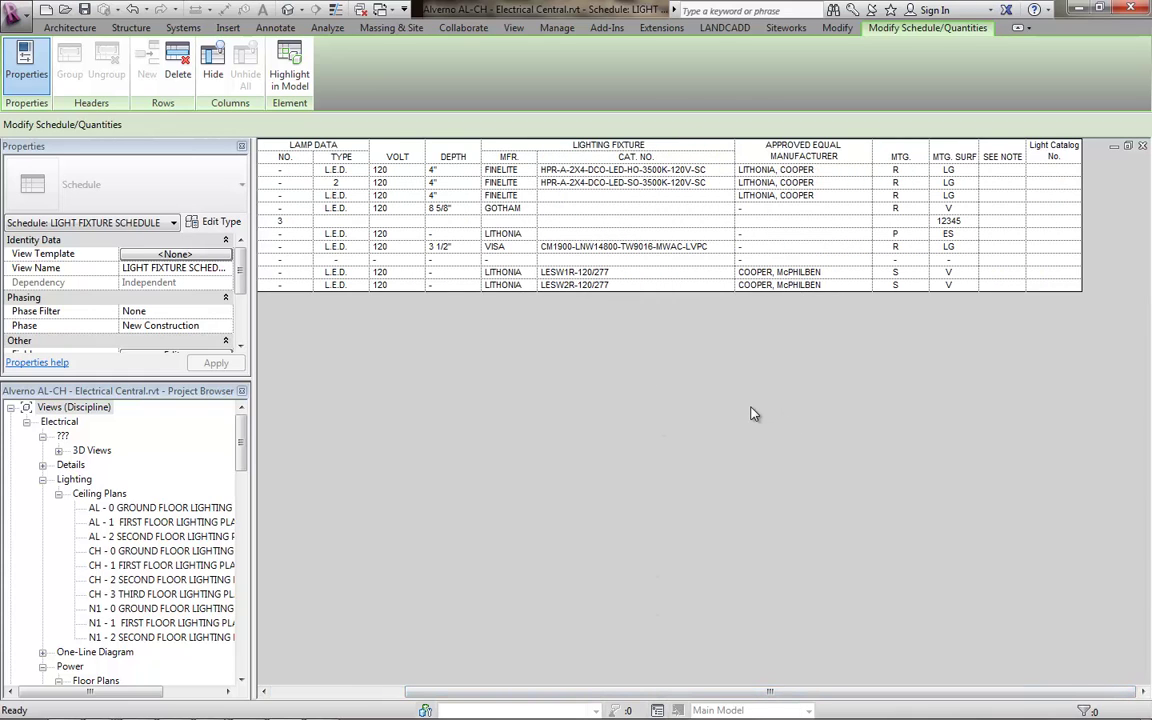